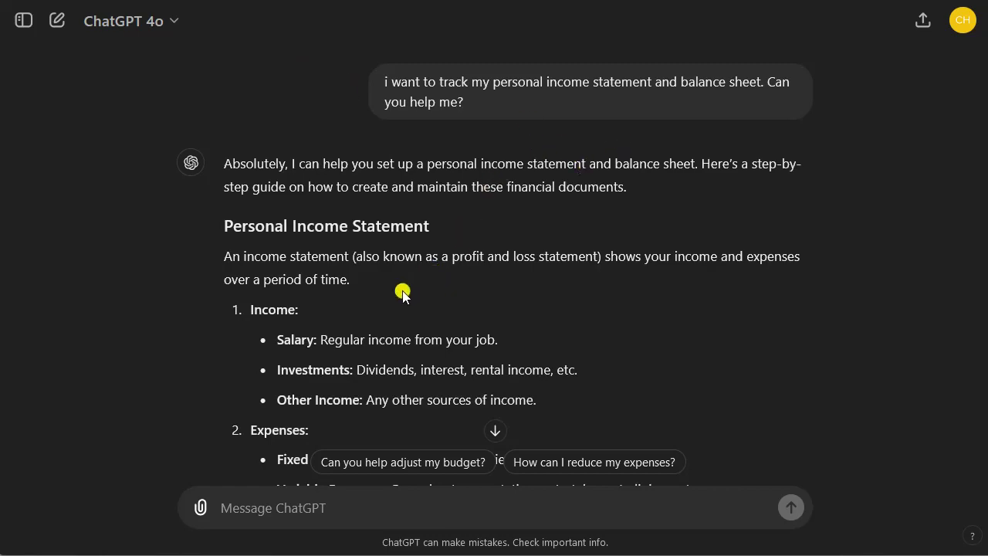
- Review the ChatGPT conversation on tracking a personal income statement and balance sheet, including the offer of Excel templates
scroll(403, 293, down, 1)
scroll(404, 293, up, 1)
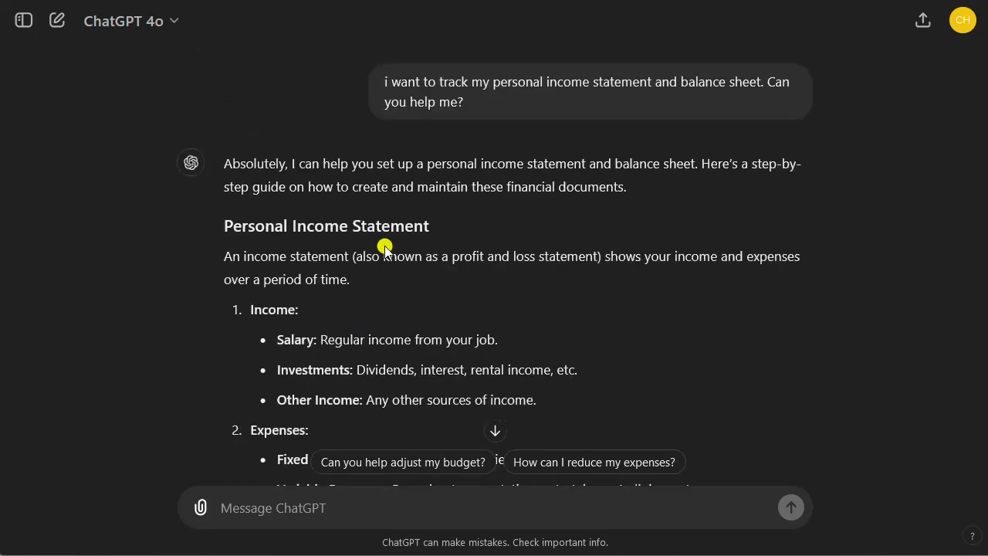
double_click(444, 77)
triple_click(444, 77)
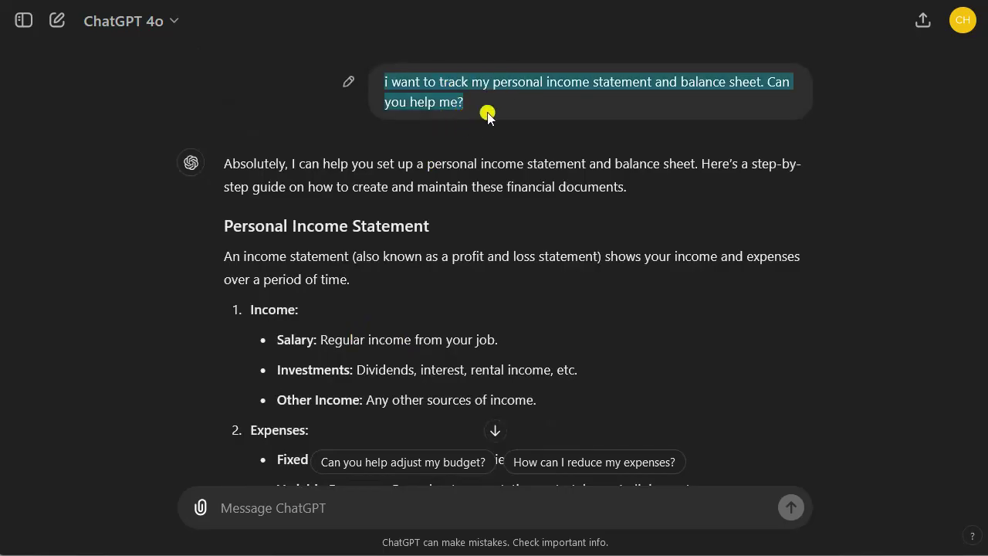
scroll(469, 174, down, 10)
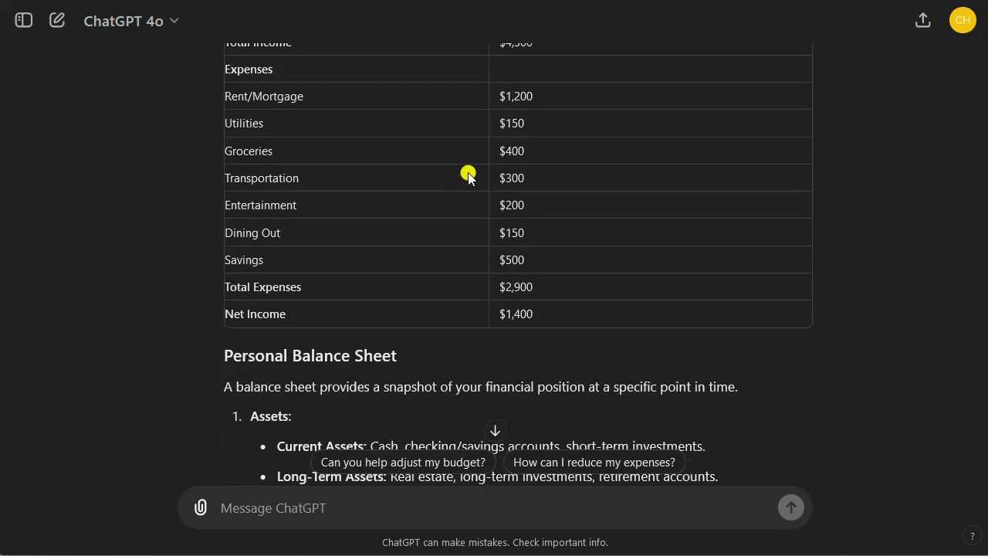
scroll(469, 175, down, 5)
scroll(470, 168, down, 5)
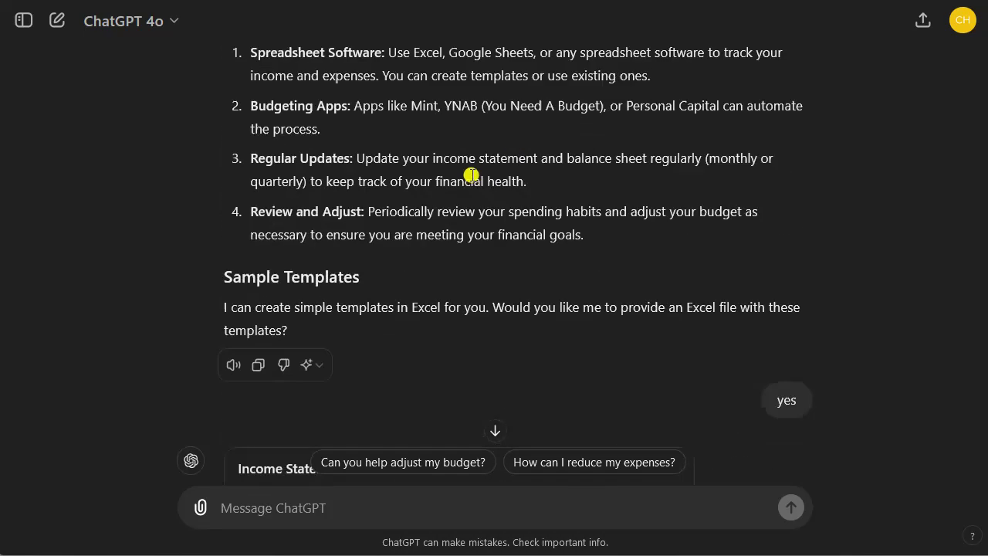
triple_click(347, 300)
scroll(421, 305, down, 2)
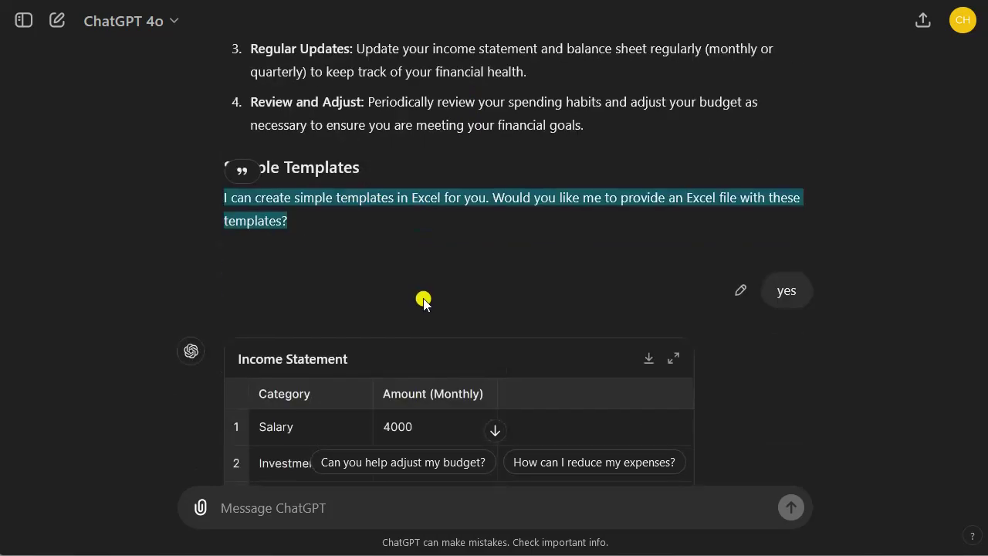
scroll(422, 304, down, 8)
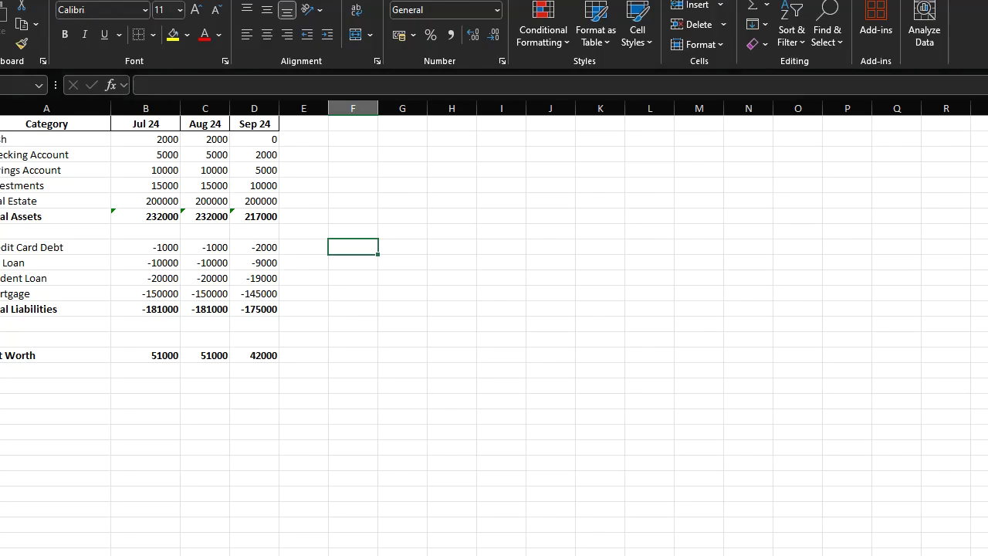
- Show the Income Statement sheet in Excel and examine its categories, the Jul 24 to Sep 24 columns, the expense block and the Net Income row
key(ctrl+Page_Down)
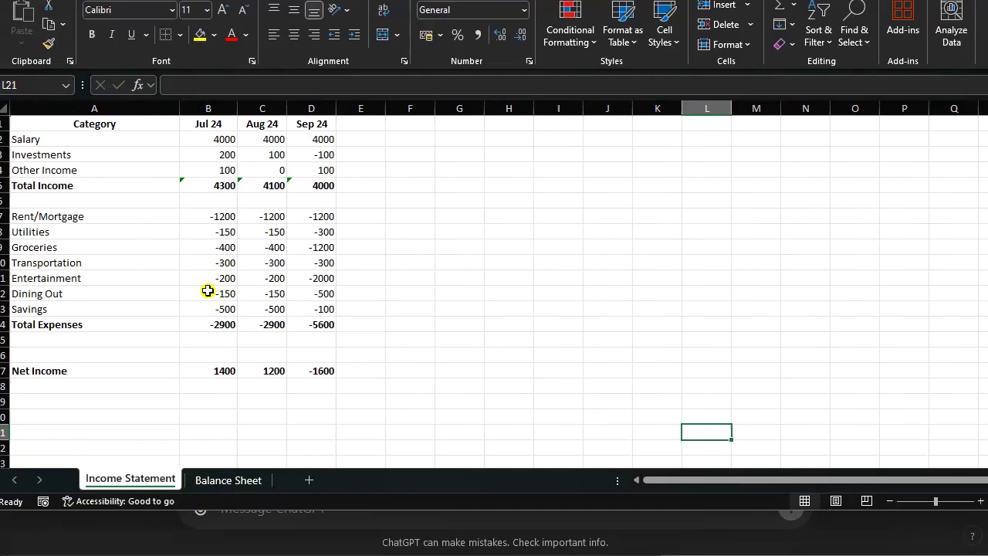
click(449, 241)
drag(86, 129, 101, 369)
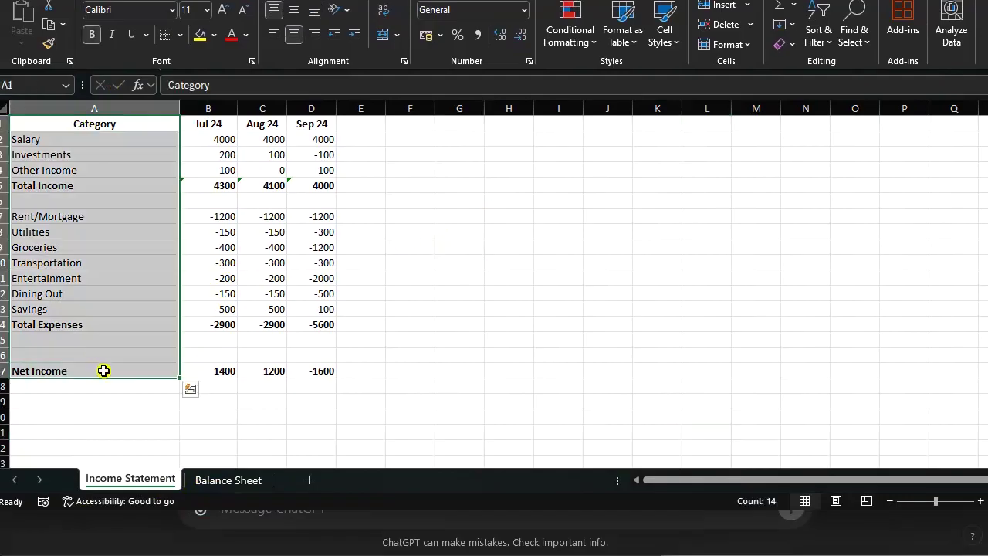
click(232, 123)
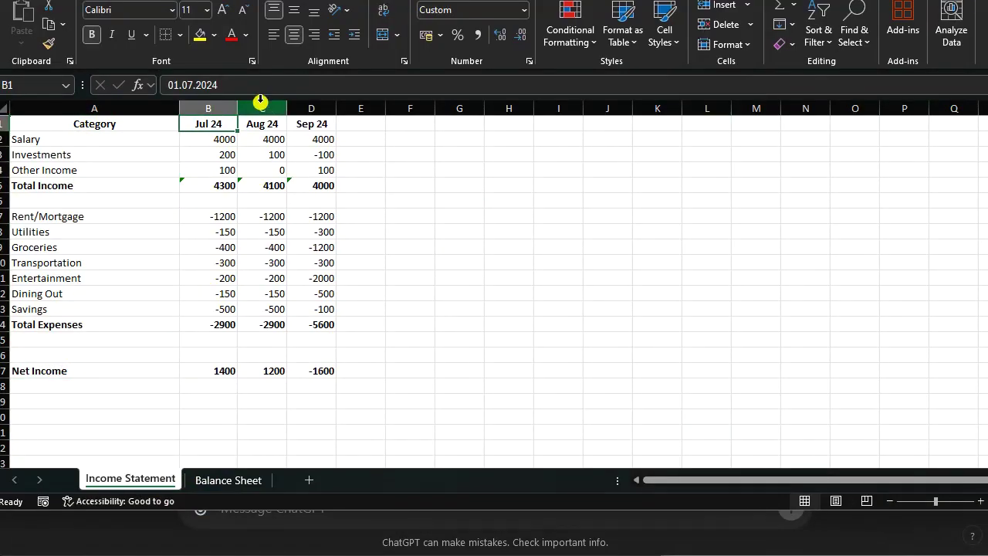
click(261, 123)
click(305, 123)
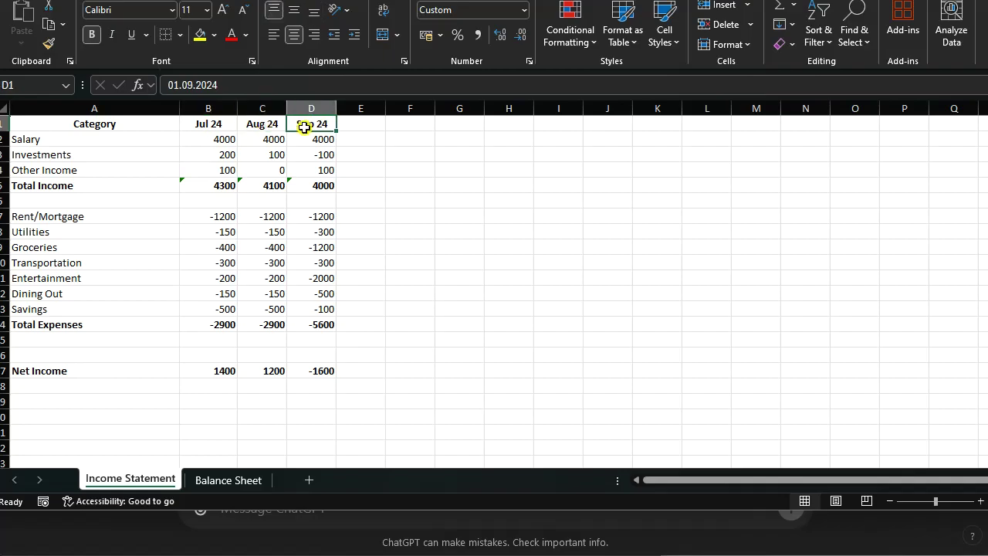
click(393, 145)
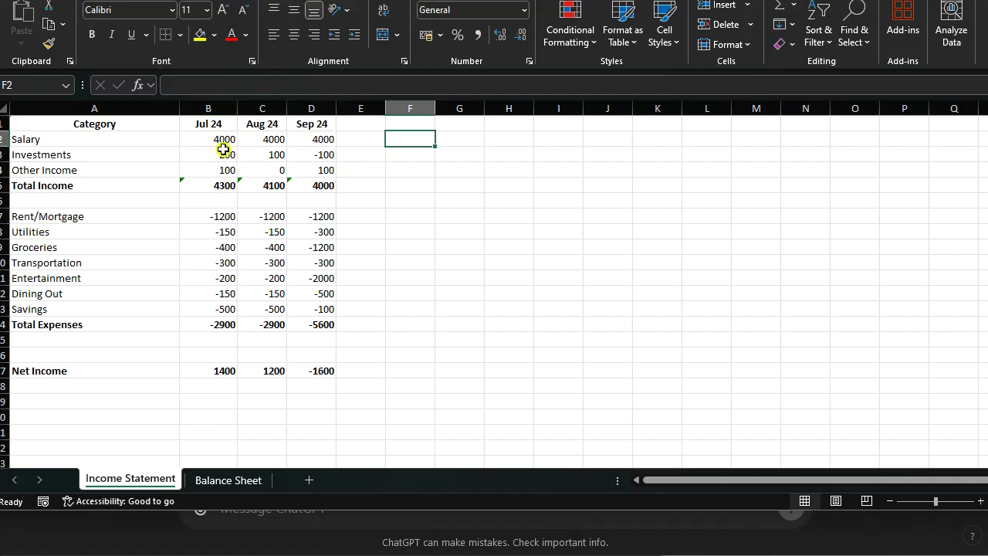
drag(82, 153, 144, 320)
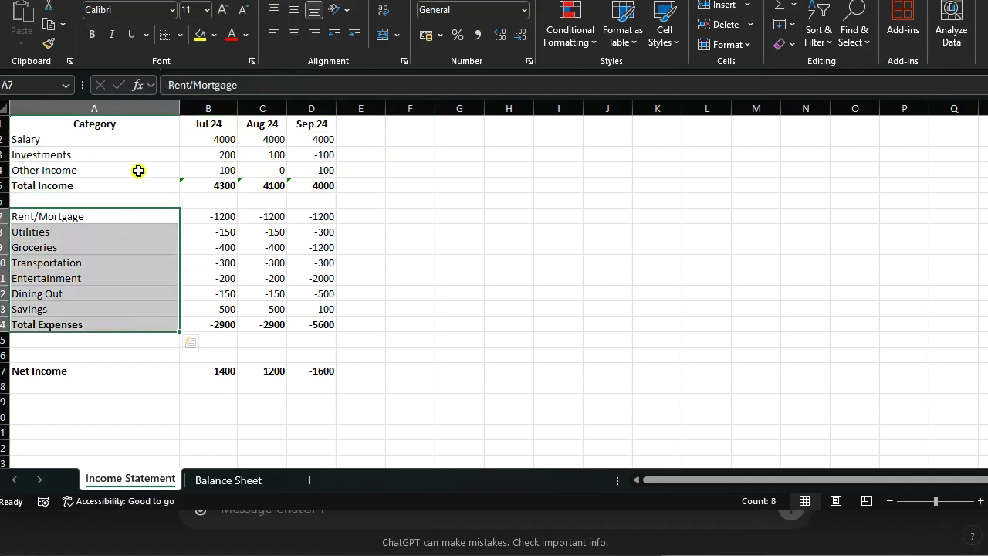
drag(90, 383, 364, 377)
click(326, 434)
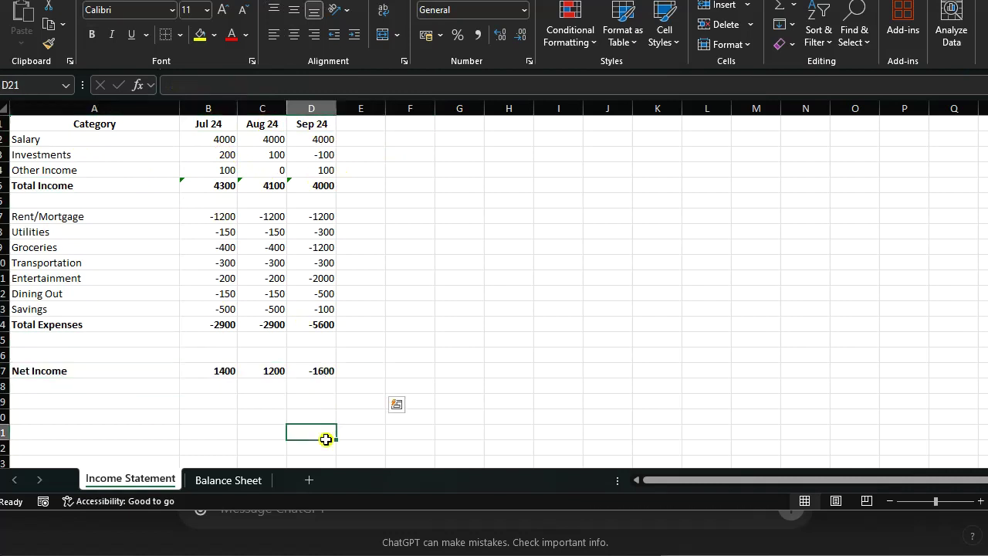
- Examine the assets, liabilities and Net Worth rows on the Balance Sheet worksheet
click(221, 481)
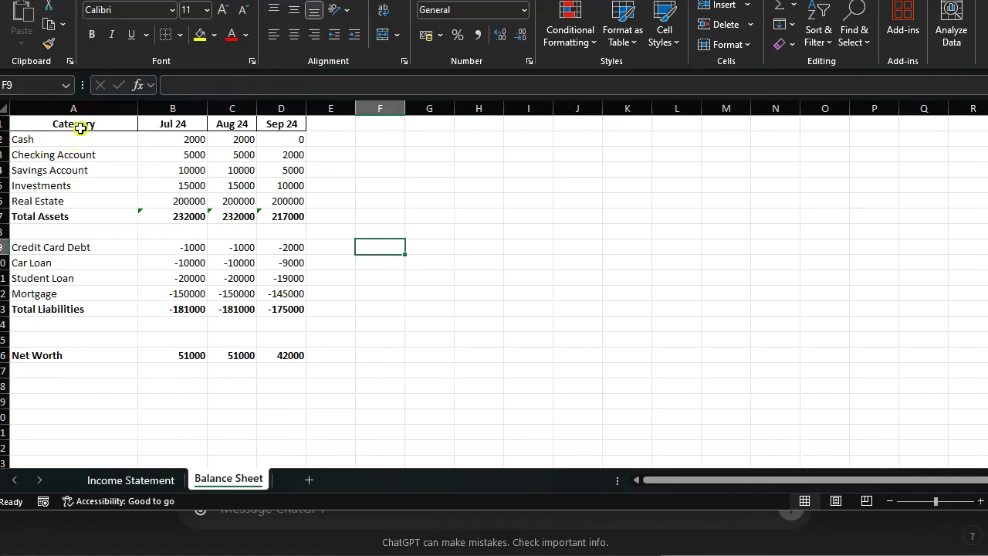
drag(68, 140, 279, 236)
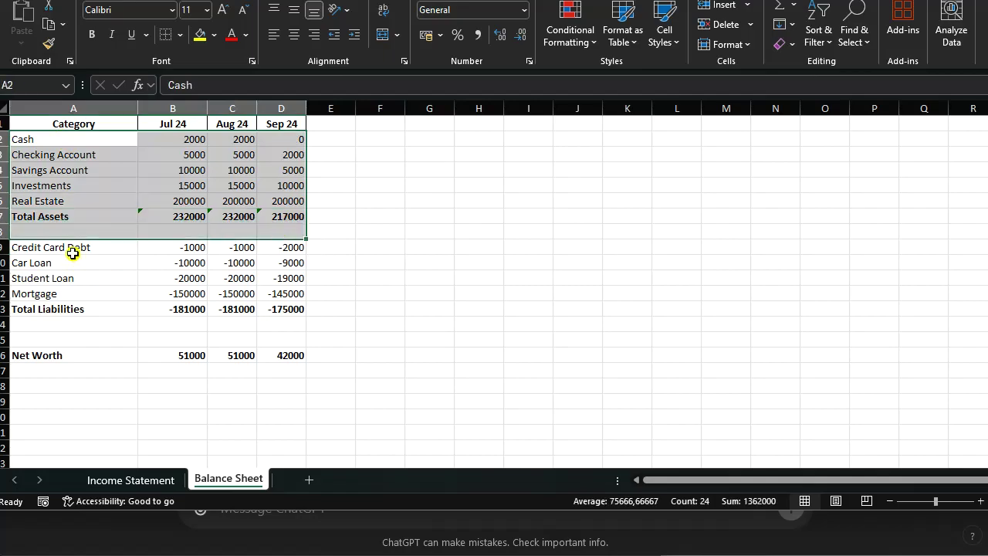
drag(77, 249, 283, 307)
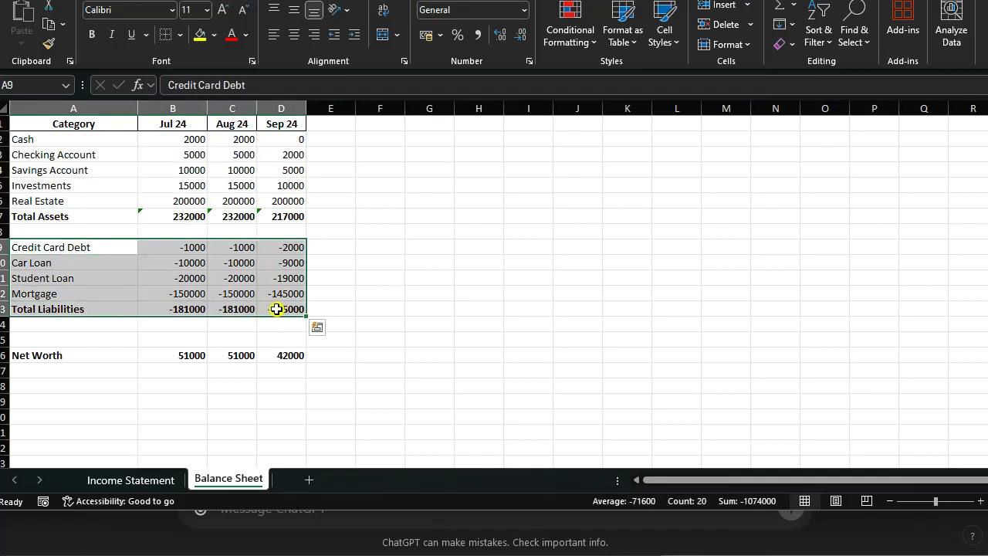
drag(173, 360, 293, 357)
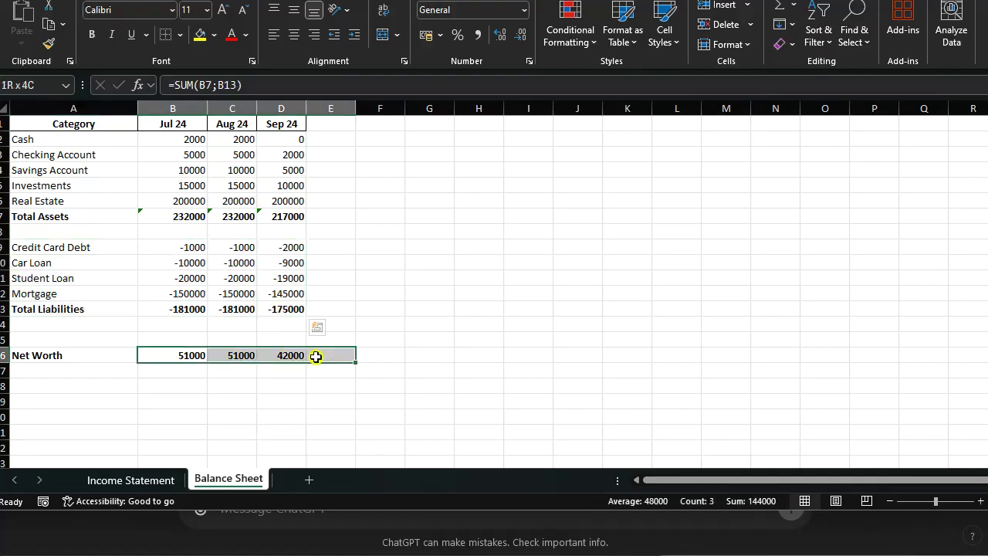
click(309, 390)
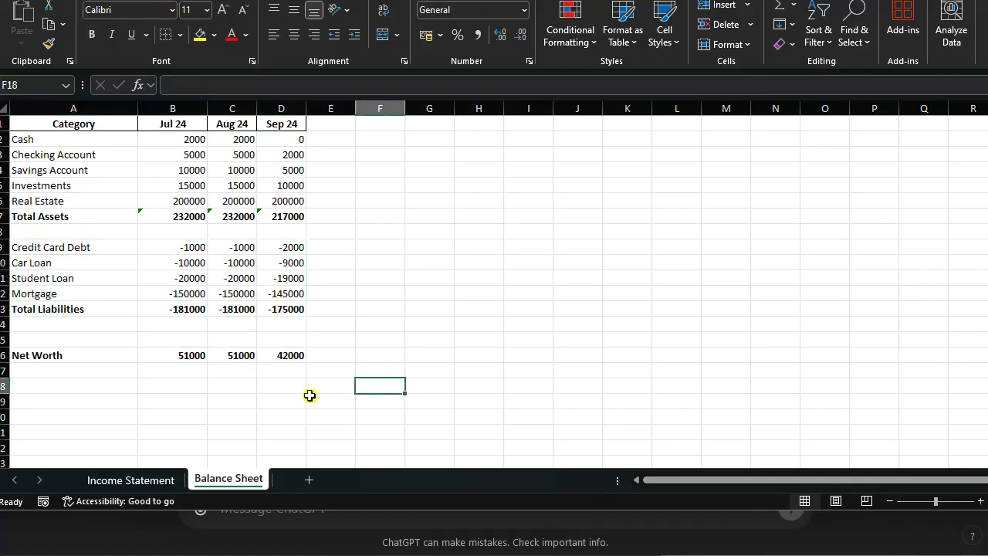
- Return to the Income Statement sheet and compare Salary, Investments, Other Income and Total Income across the three months
click(114, 479)
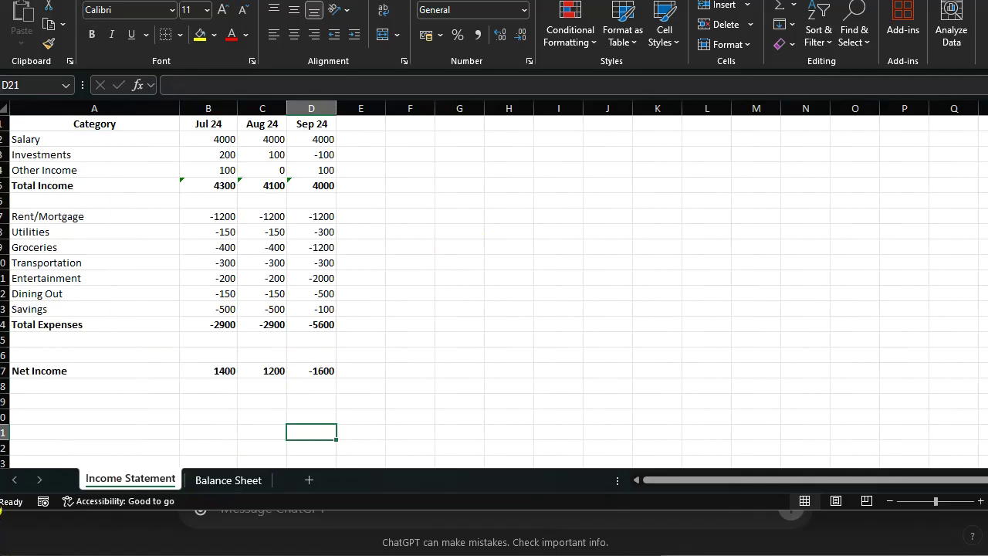
drag(2, 514, 14, 510)
click(460, 355)
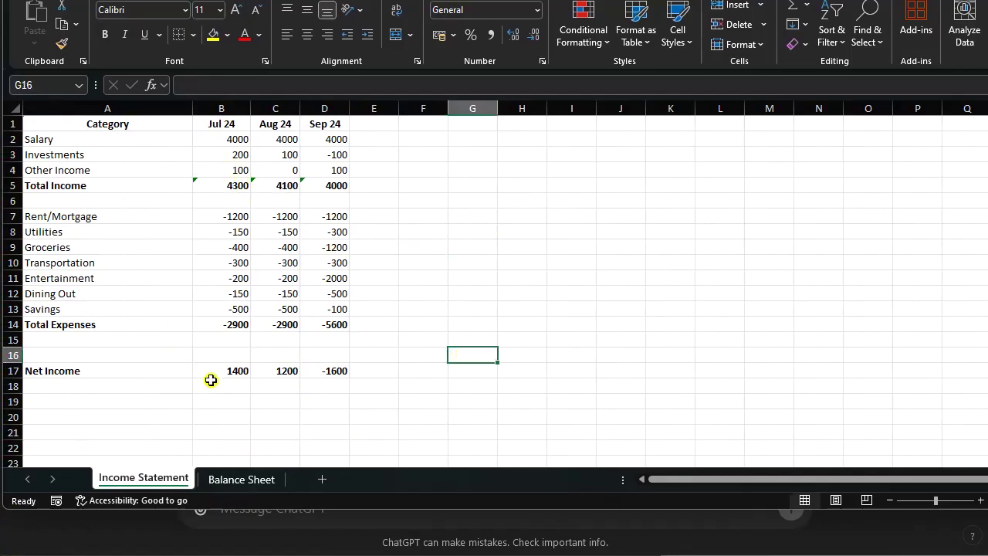
click(227, 140)
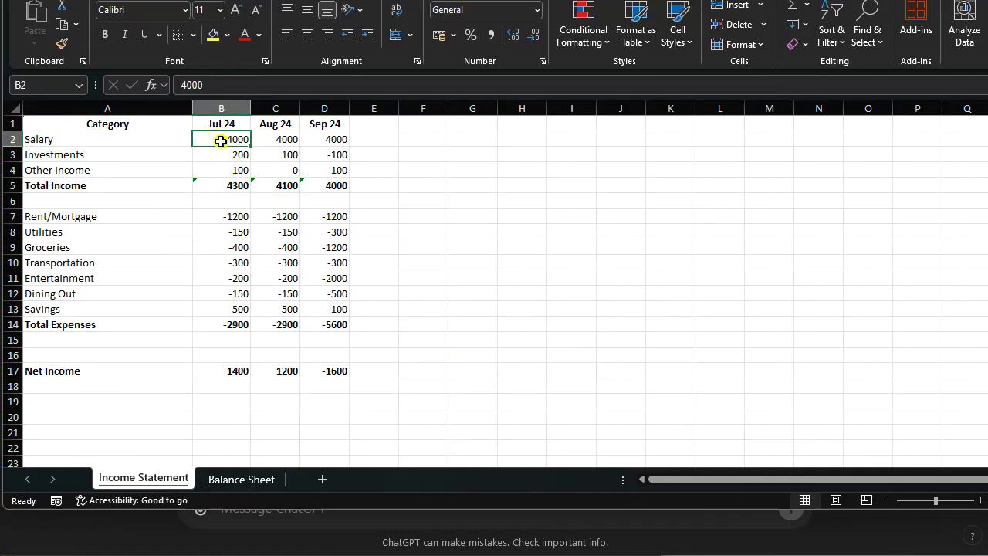
click(262, 140)
click(307, 142)
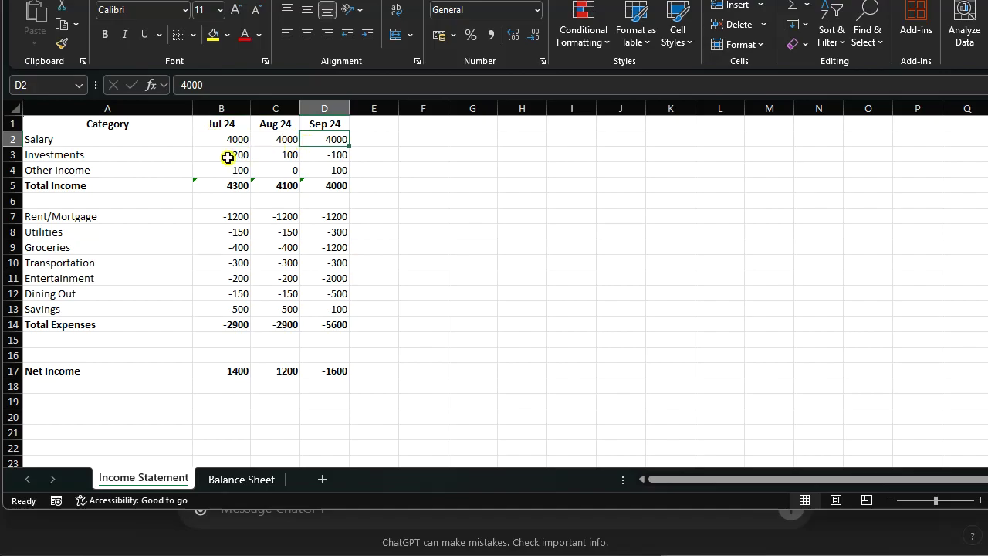
drag(228, 158, 334, 156)
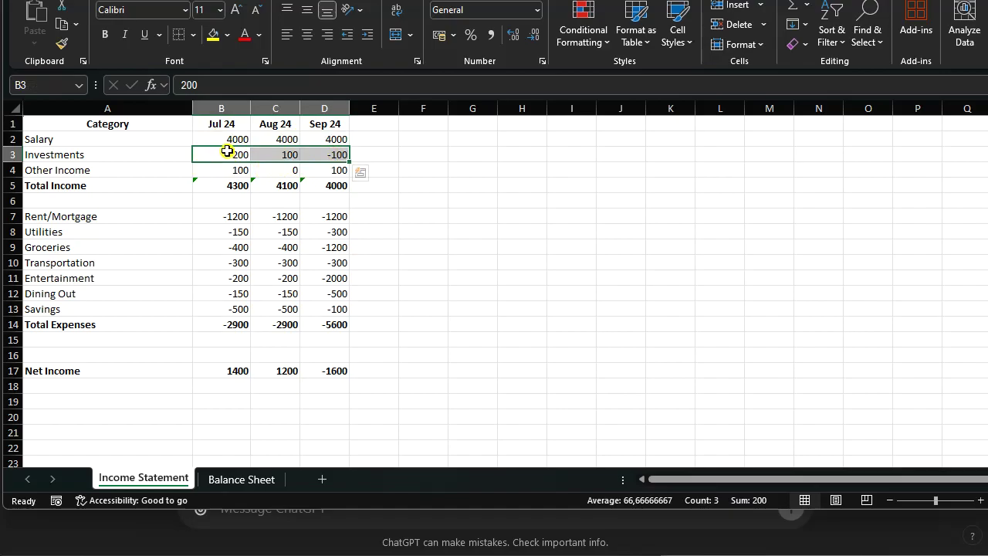
click(334, 156)
click(409, 165)
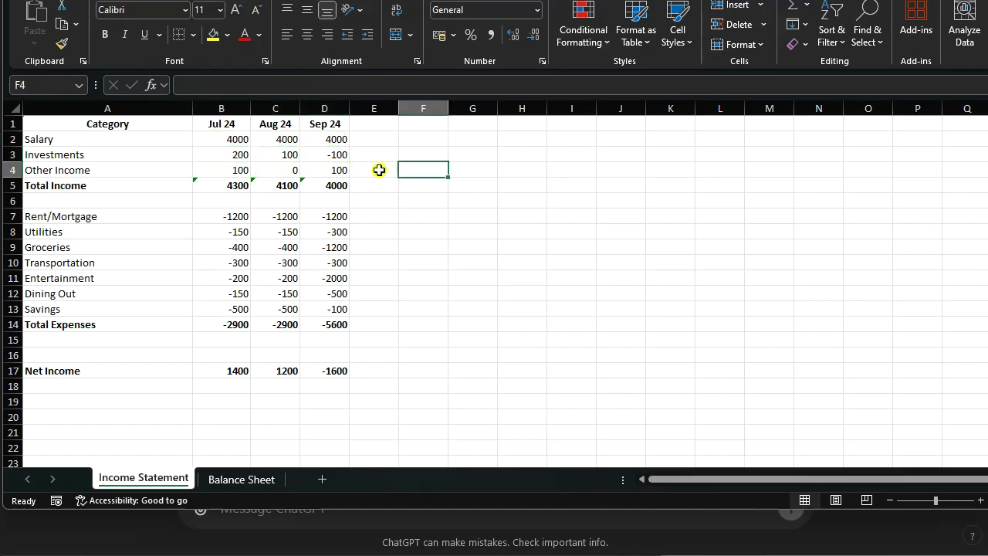
click(334, 155)
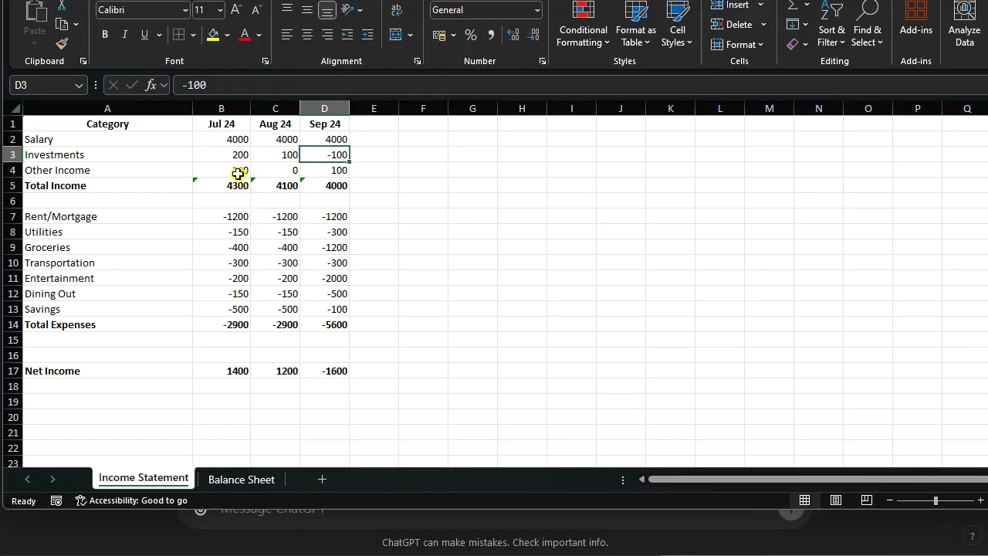
drag(237, 173, 344, 165)
click(520, 185)
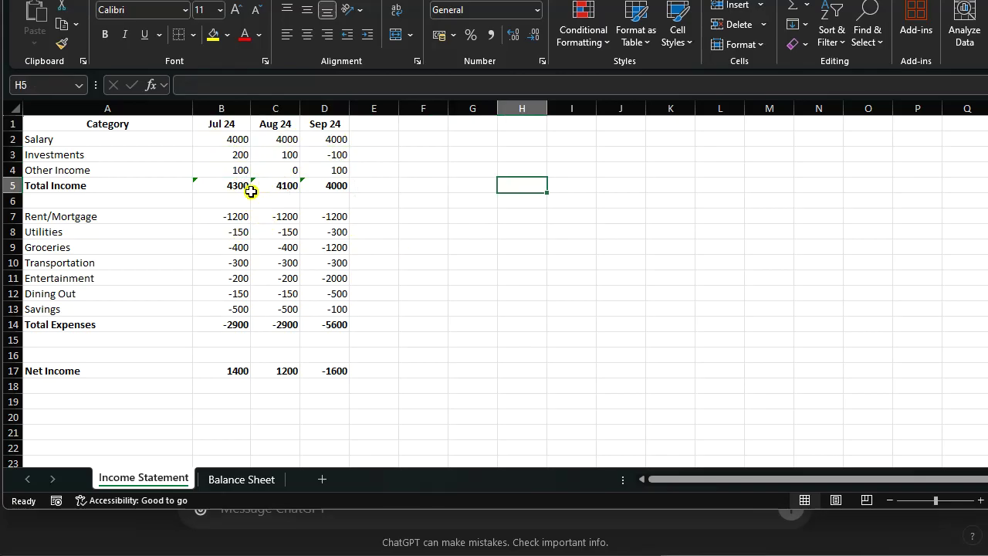
drag(238, 185, 309, 185)
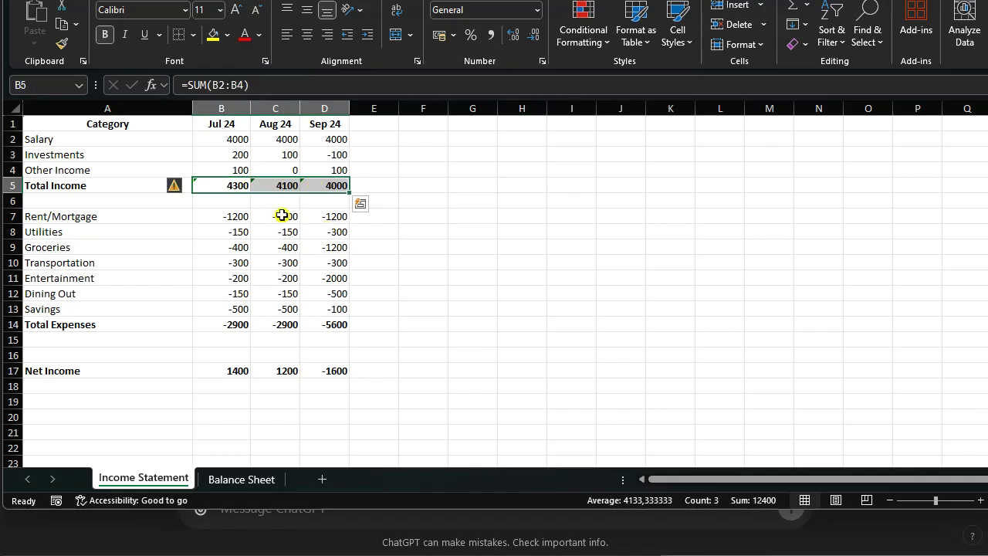
click(522, 246)
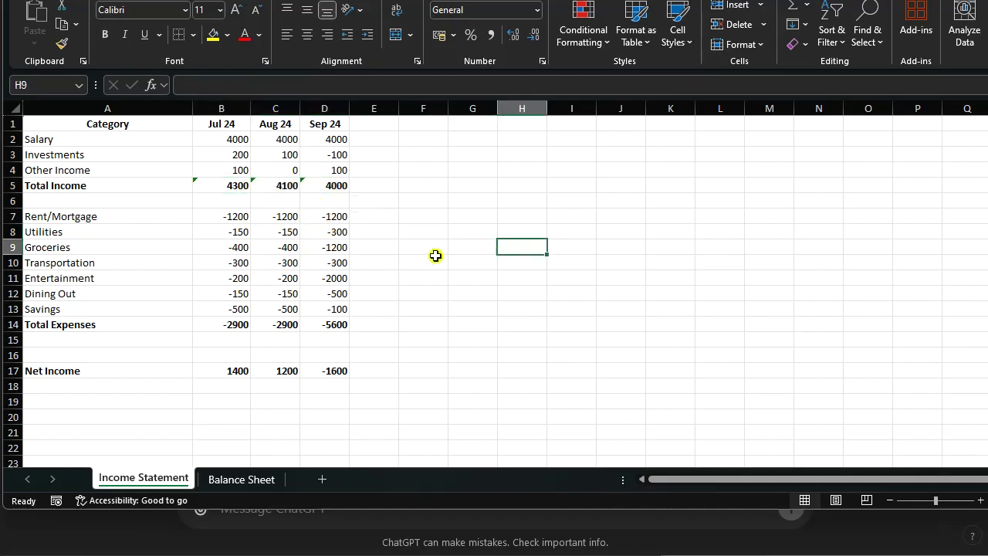
- Compare the Rent/Mortgage and Utilities expenses across Jul 24, Aug 24 and Sep 24 on the Income Statement sheet
click(235, 222)
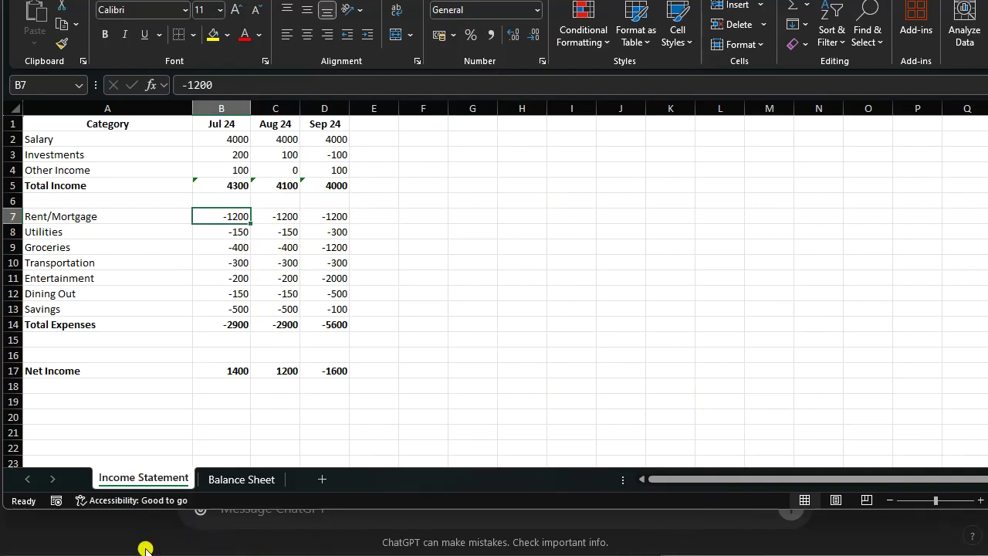
click(452, 309)
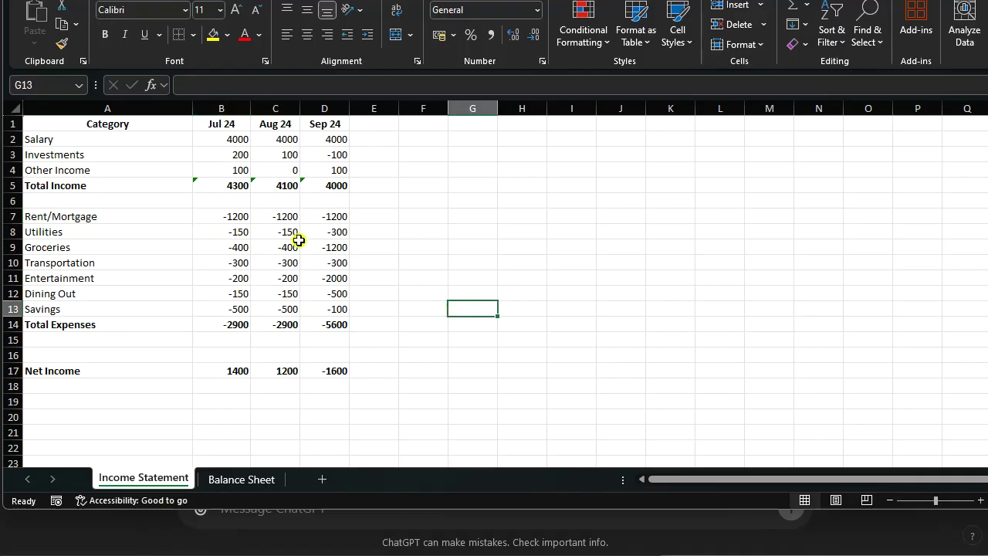
drag(216, 217, 338, 216)
drag(227, 235, 344, 236)
click(407, 323)
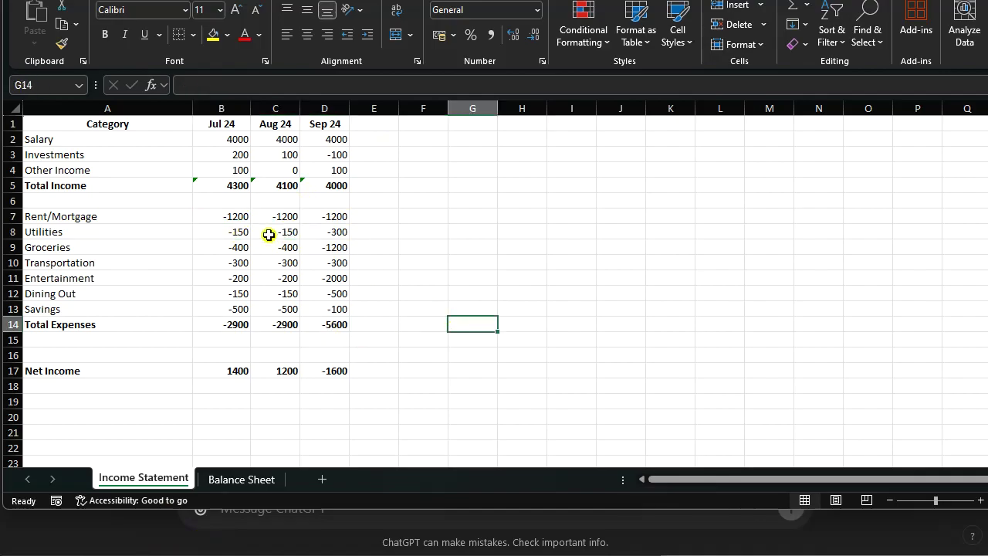
click(346, 229)
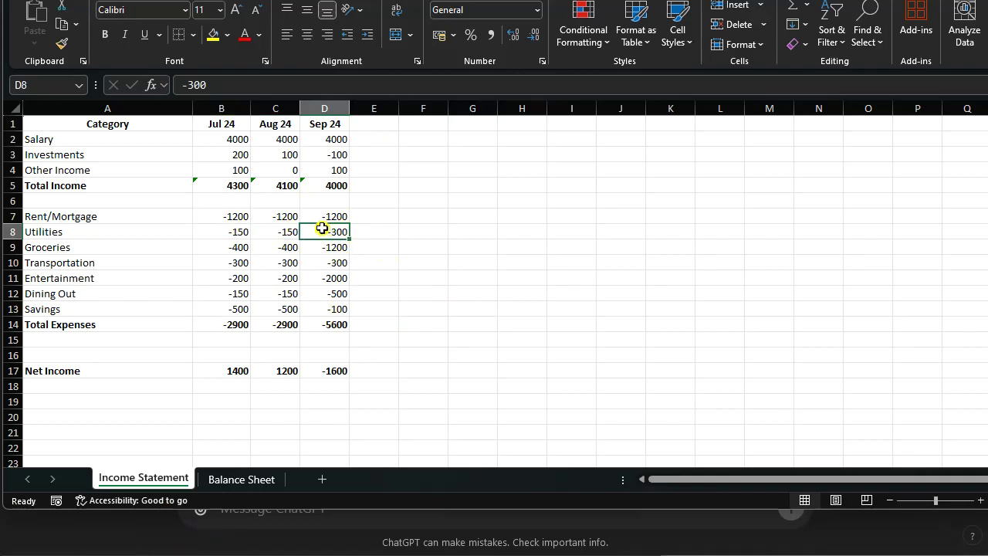
click(286, 233)
click(440, 287)
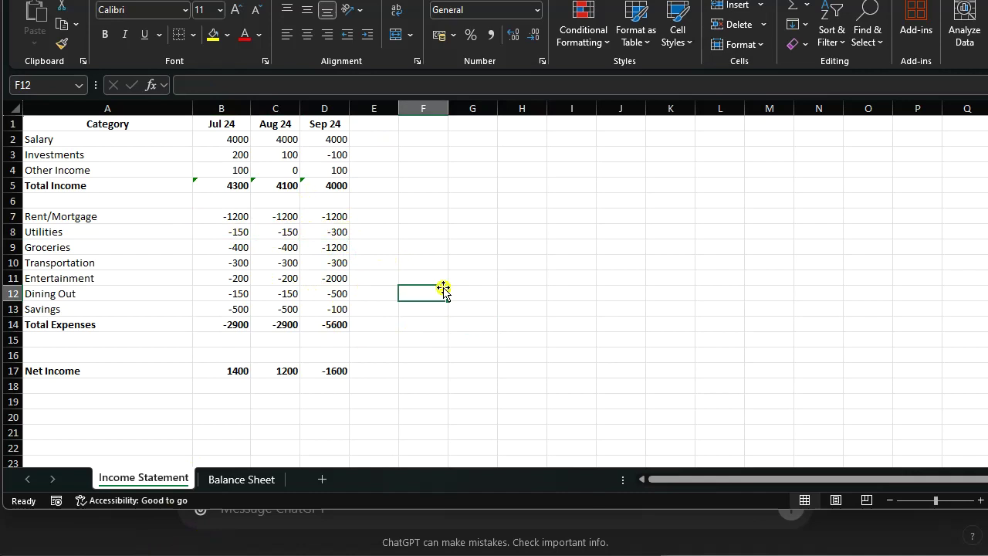
- Examine the Sep 24 Groceries, Entertainment and Dining Out expenses, then check that month's Total Expenses, Total Income and Net Income
click(328, 251)
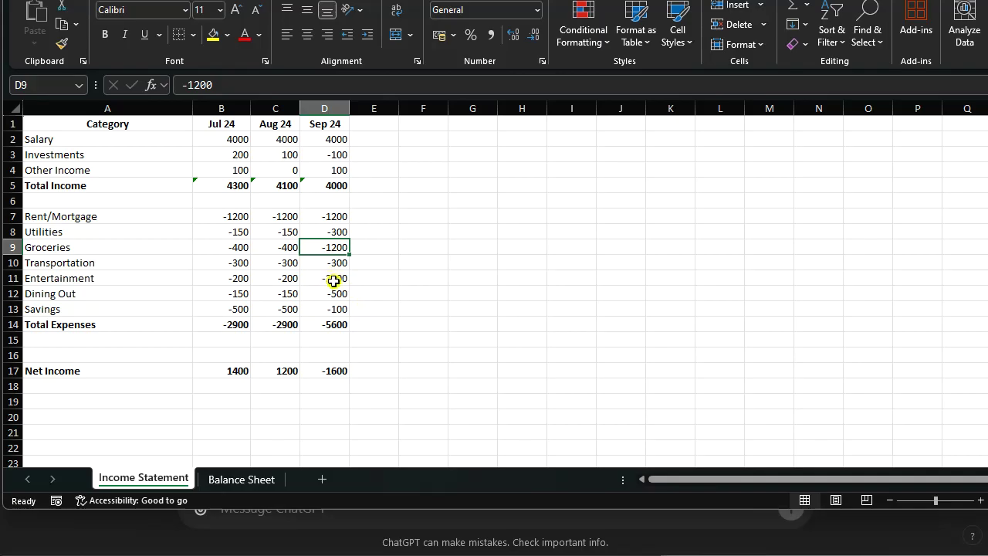
click(339, 283)
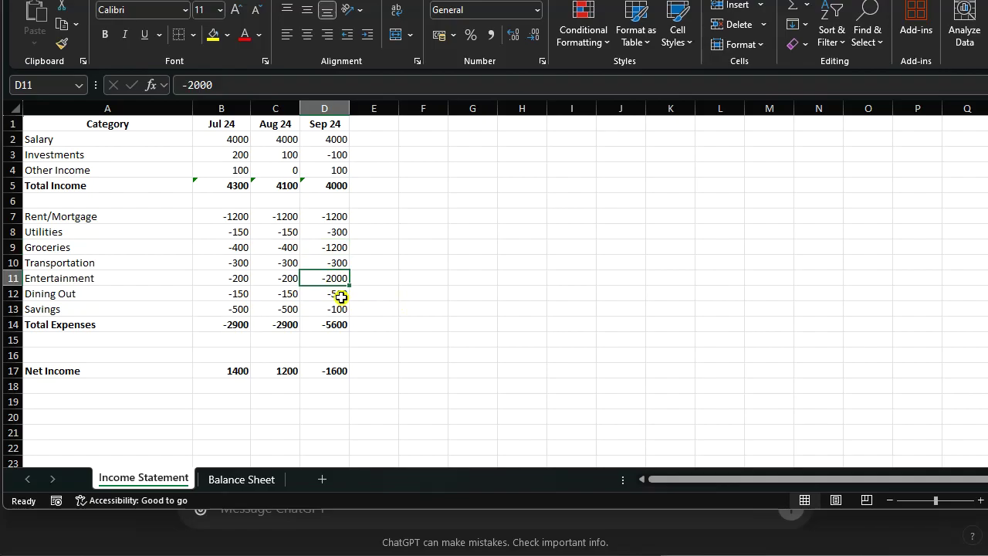
click(341, 297)
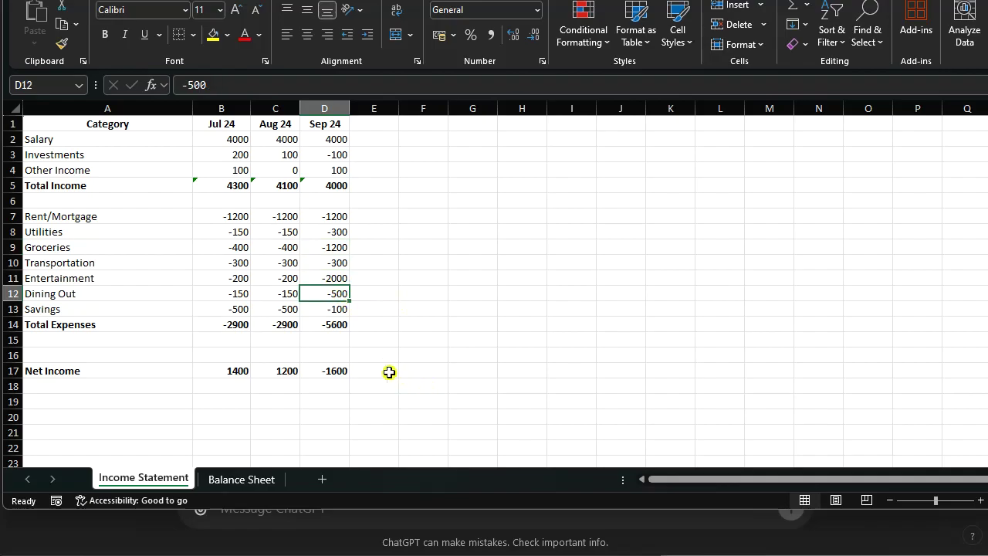
click(339, 323)
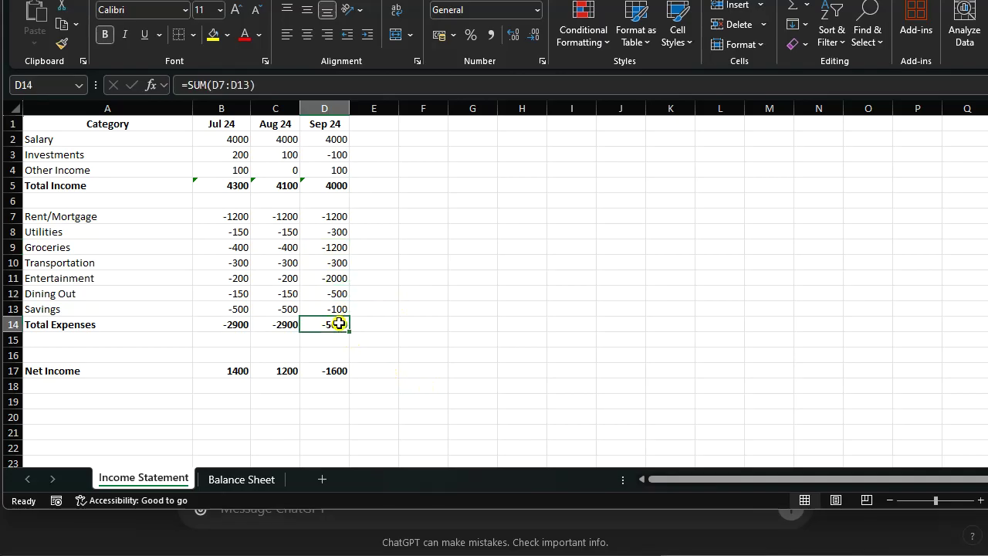
click(340, 189)
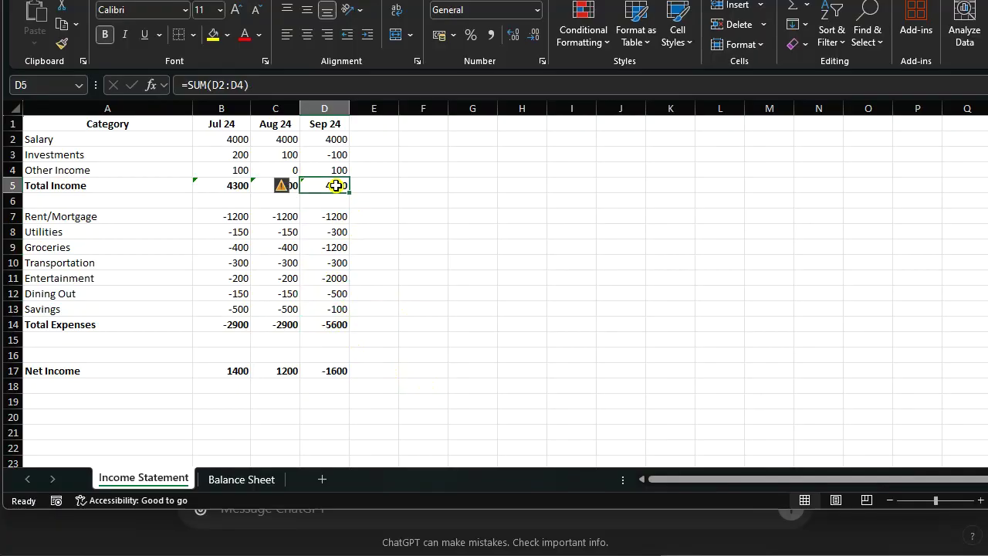
click(421, 402)
click(343, 377)
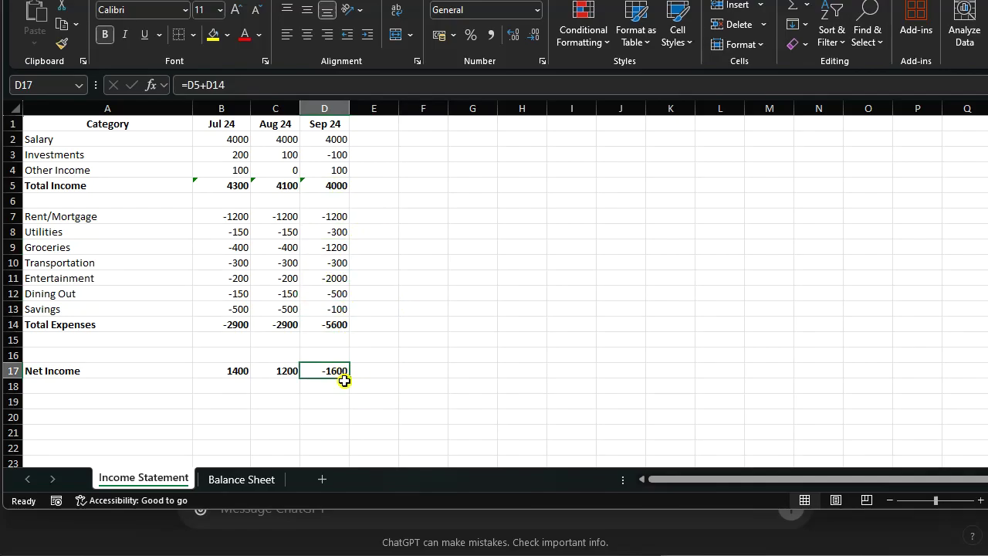
- Show the Balance Sheet worksheet and compare the Jul 24 assets with the Sep 24 cash, checking, savings and investment amounts
click(228, 489)
click(381, 161)
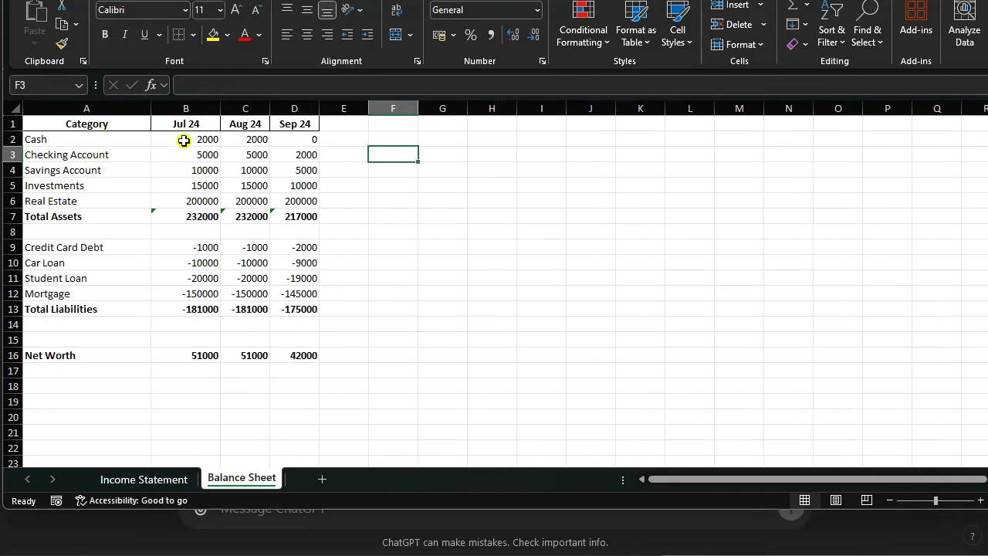
drag(183, 141, 219, 201)
click(553, 260)
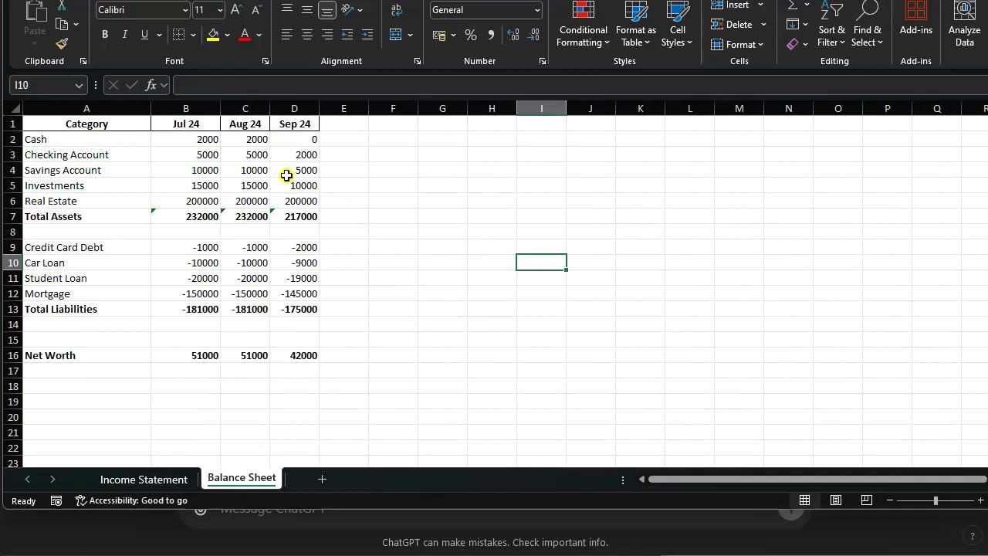
click(292, 187)
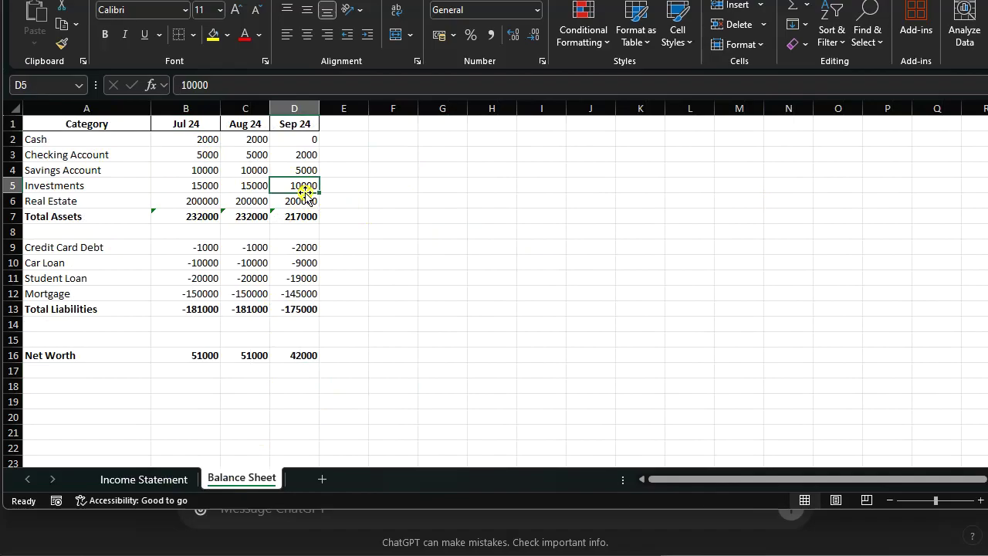
drag(308, 157, 306, 192)
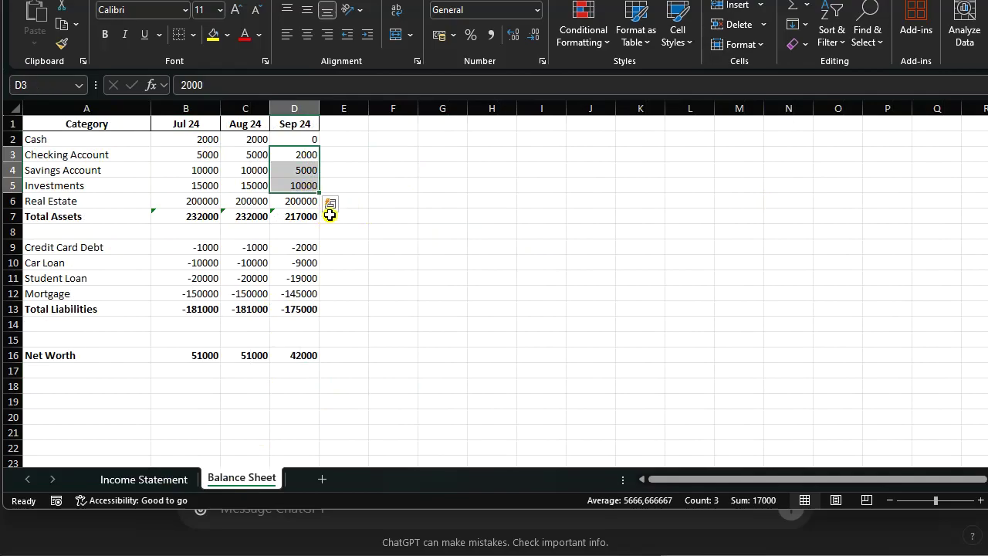
click(331, 160)
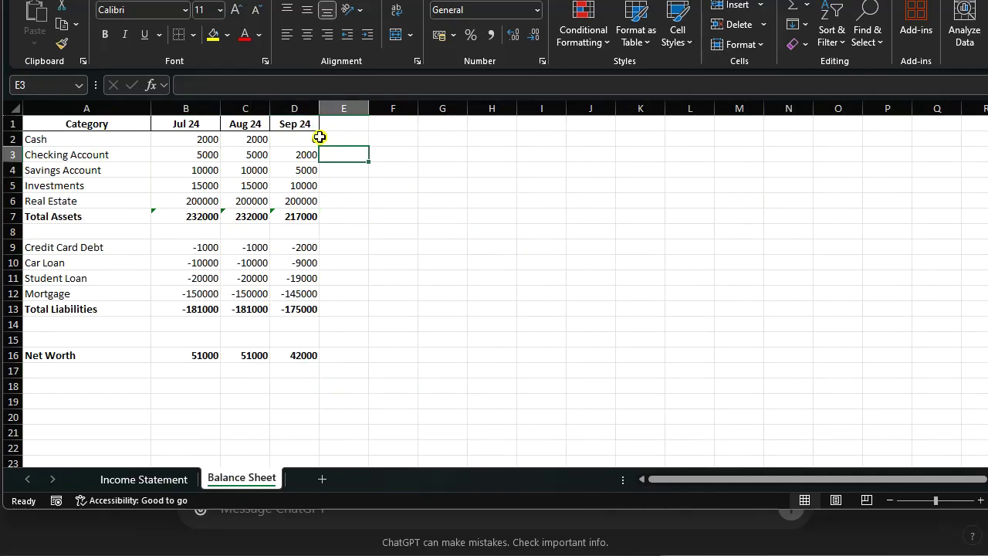
drag(309, 139, 302, 184)
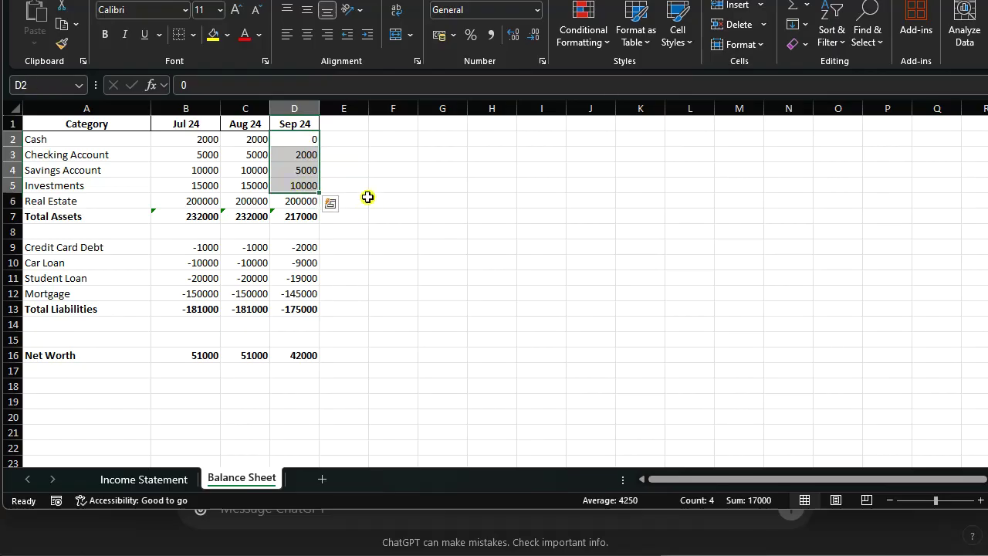
click(371, 198)
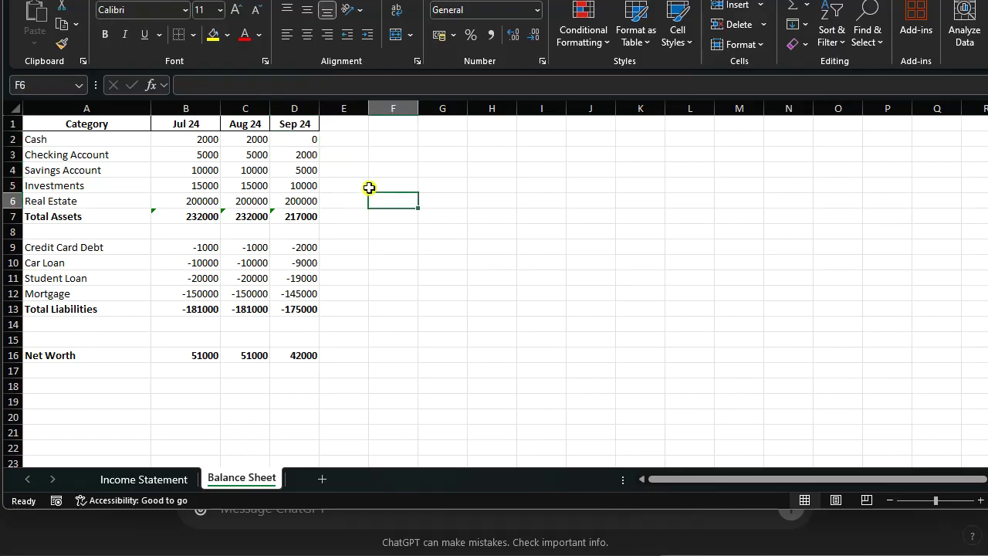
click(315, 142)
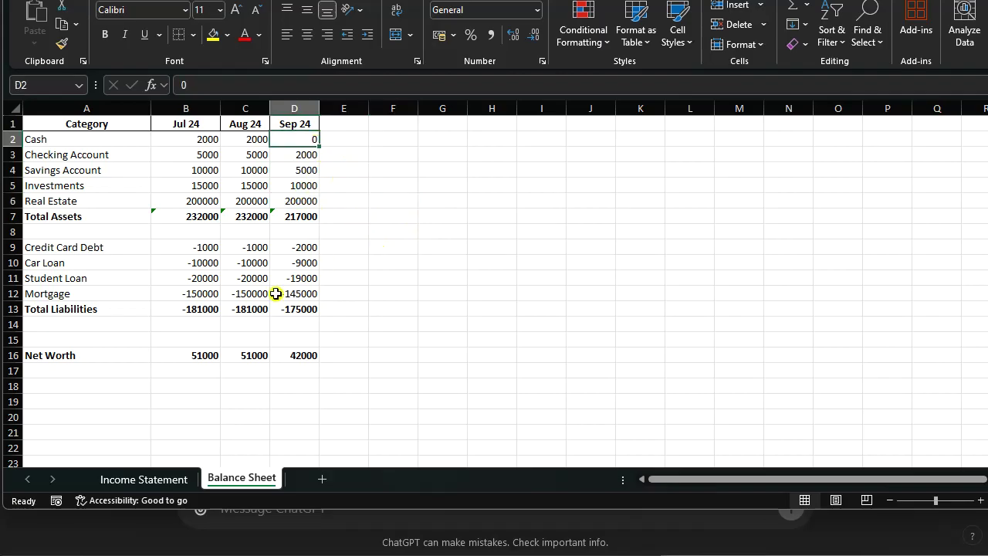
- Examine the Sep 24 credit card debt, car loan, student loan and mortgage, comparing the mortgage with Aug 24
click(72, 249)
click(293, 250)
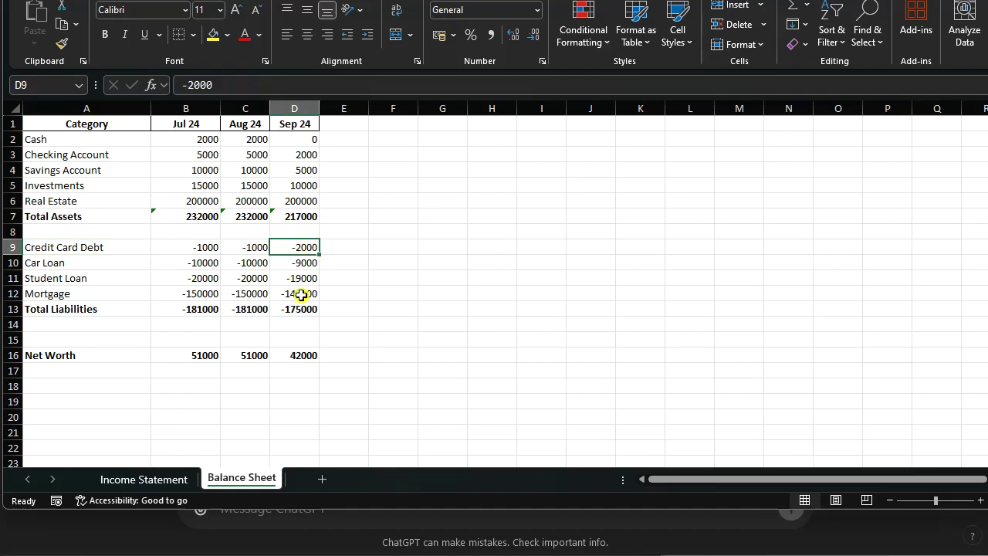
click(306, 268)
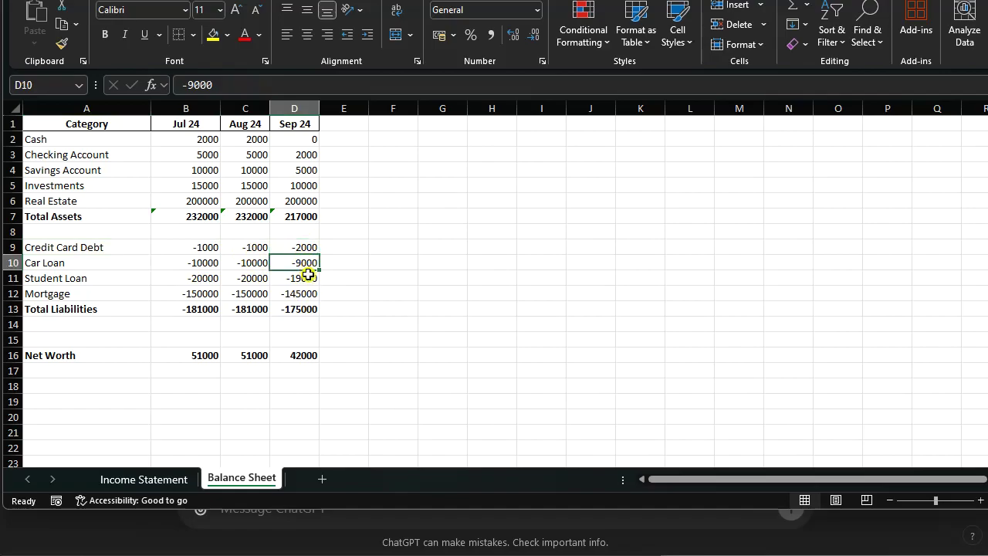
click(312, 281)
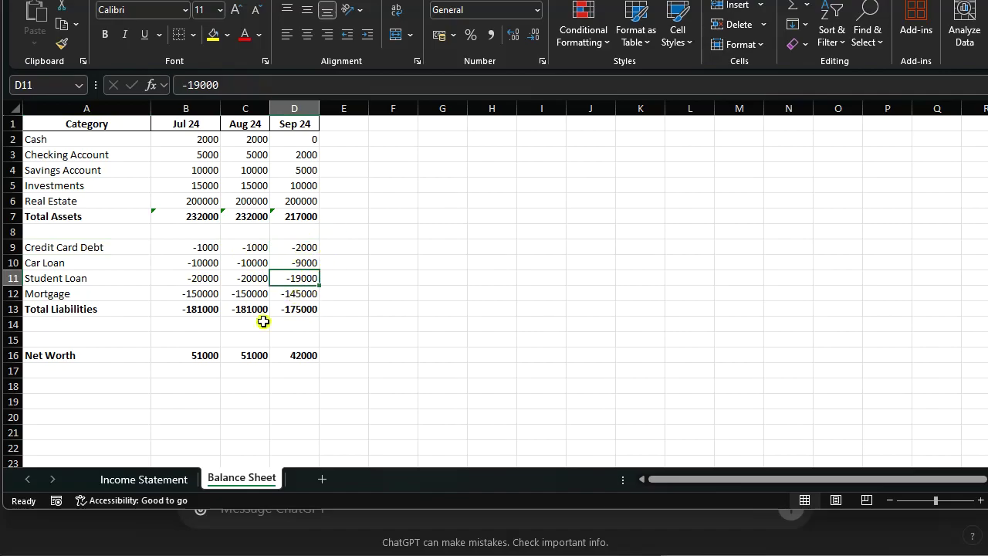
click(294, 295)
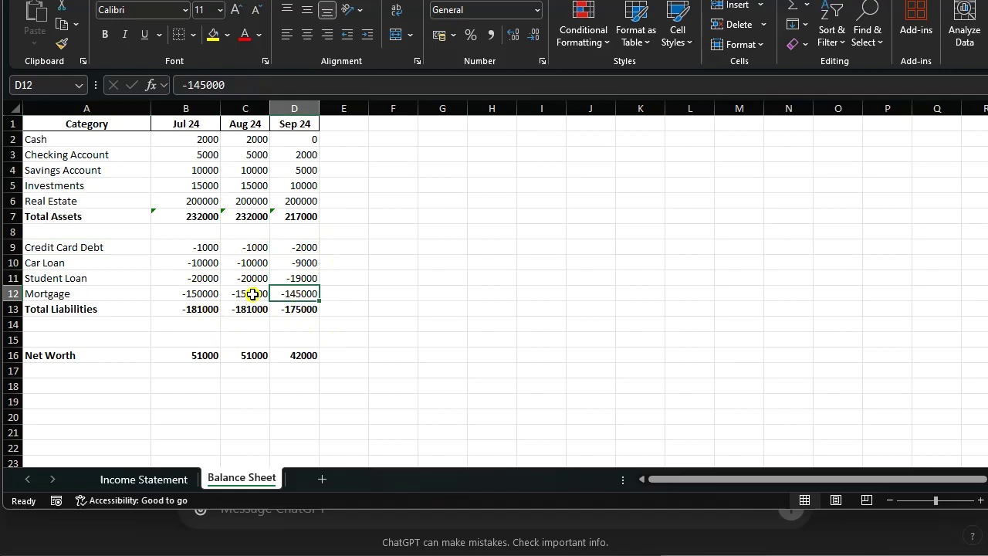
click(253, 294)
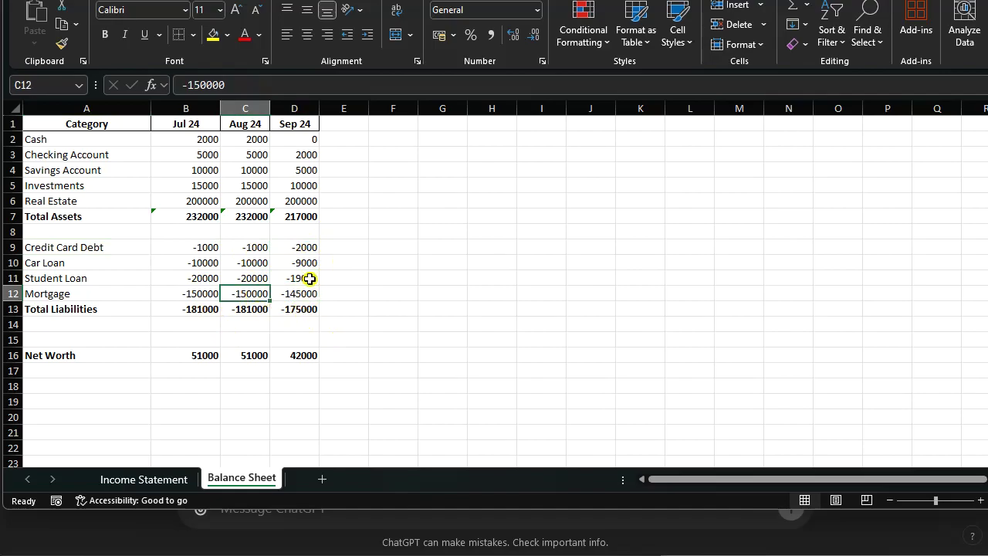
drag(302, 248, 302, 290)
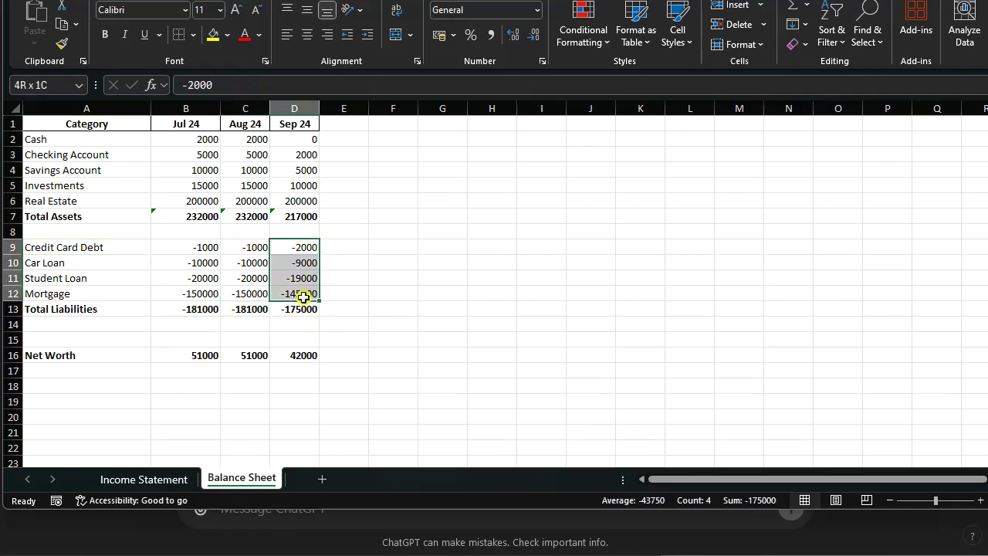
click(352, 326)
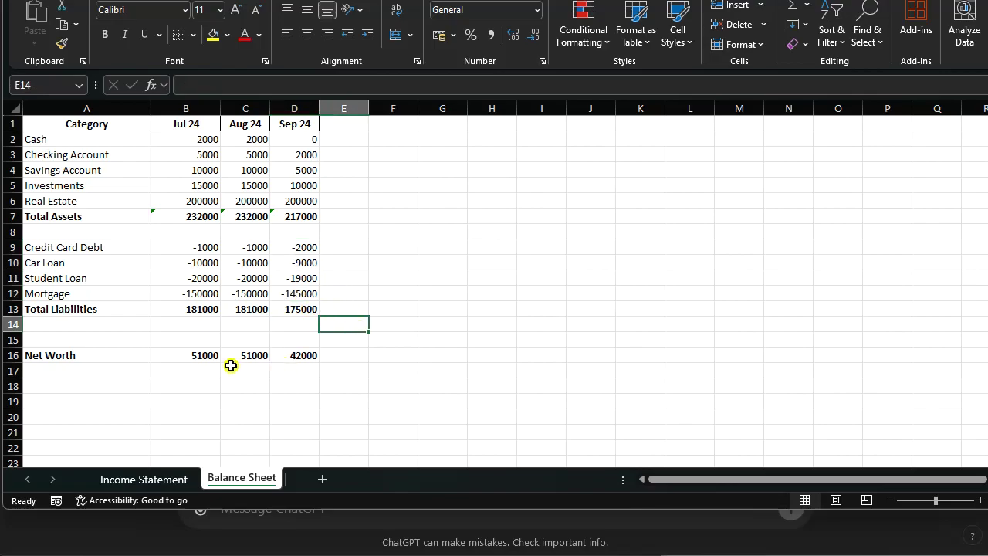
- Compare the Net Worth figures for Aug 24 and Sep 24 on the Balance Sheet worksheet
drag(232, 358, 304, 349)
click(363, 352)
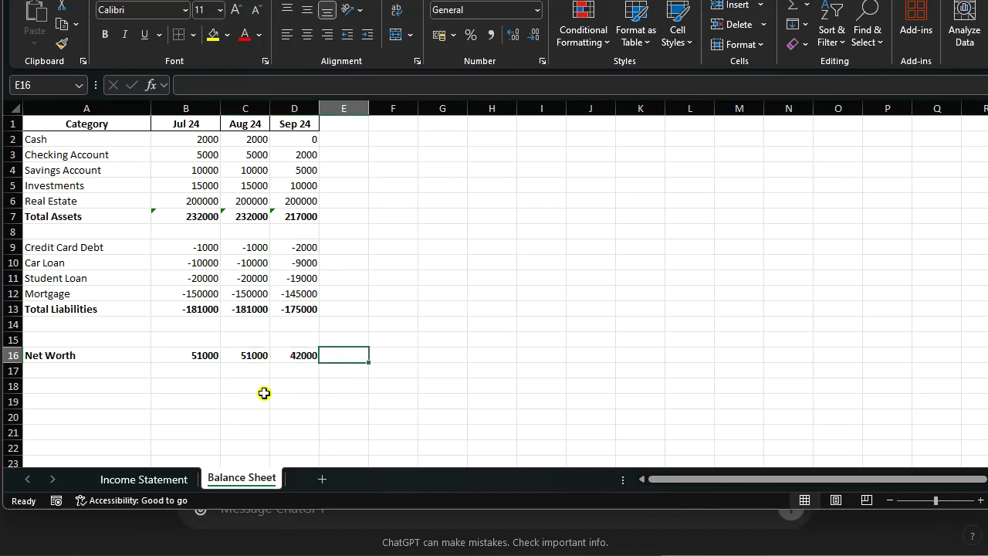
drag(500, 371, 502, 383)
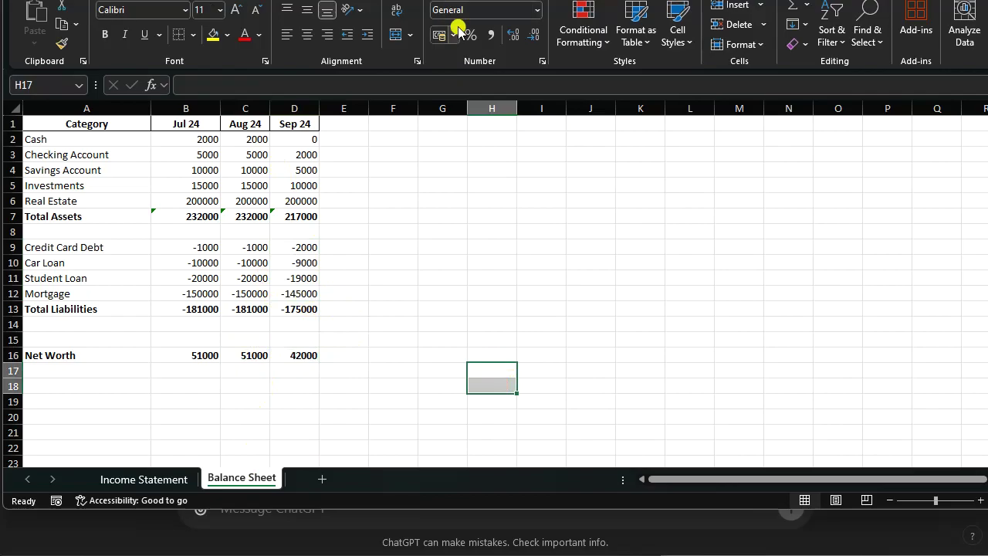
- Switch to the ChatGPT conversation and review the Sep 2024 analysis prompt and the Category column of the Uploaded Income Statement table
click(133, 543)
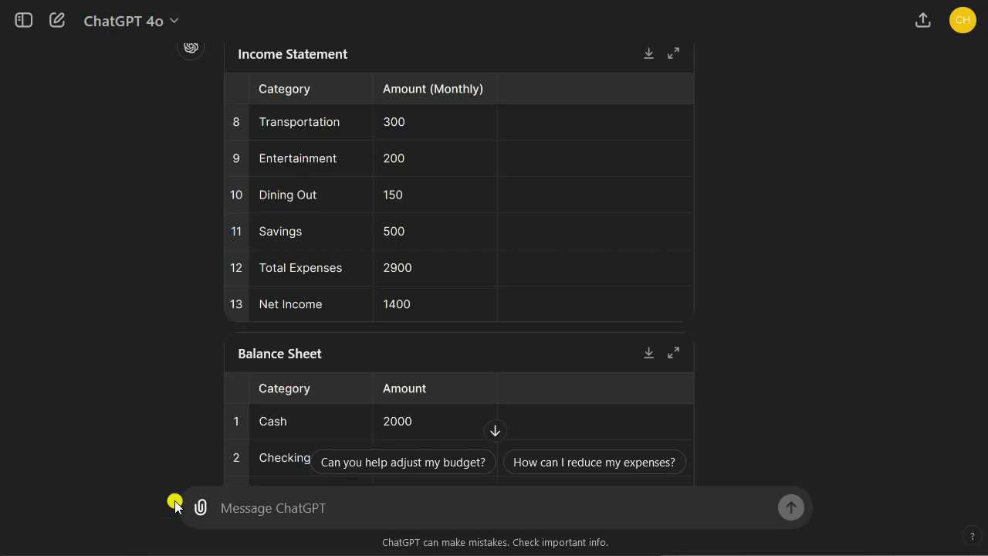
scroll(826, 227, down, 8)
scroll(834, 227, down, 3)
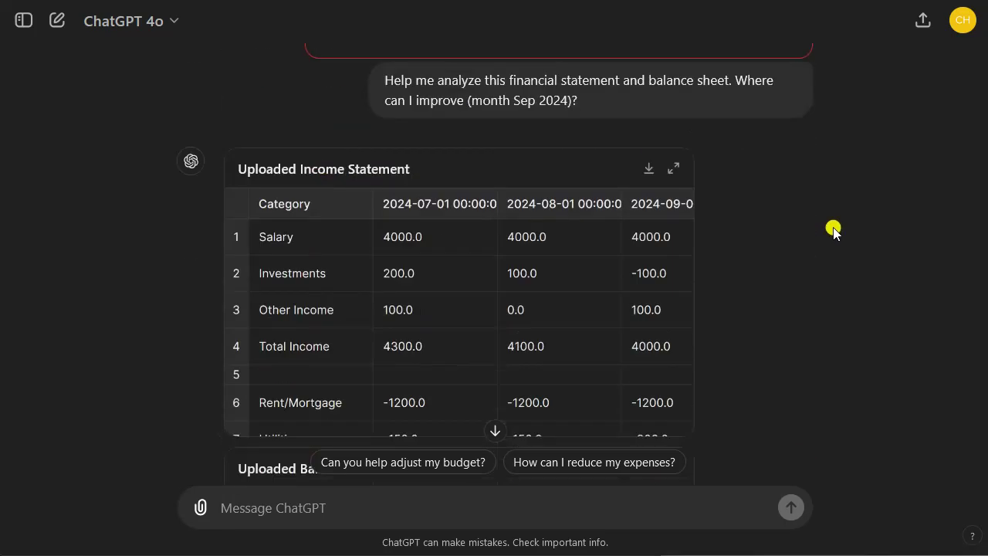
scroll(827, 240, up, 4)
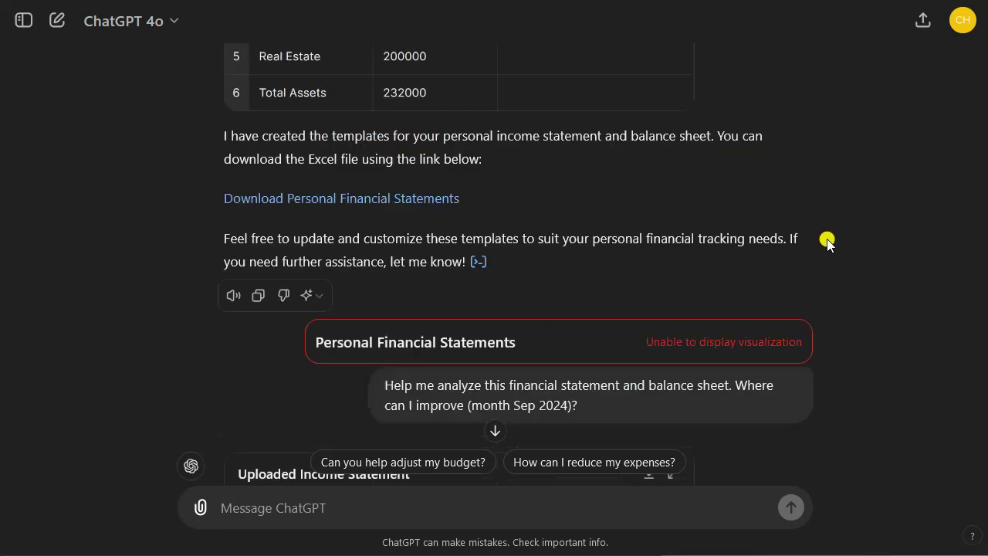
triple_click(430, 403)
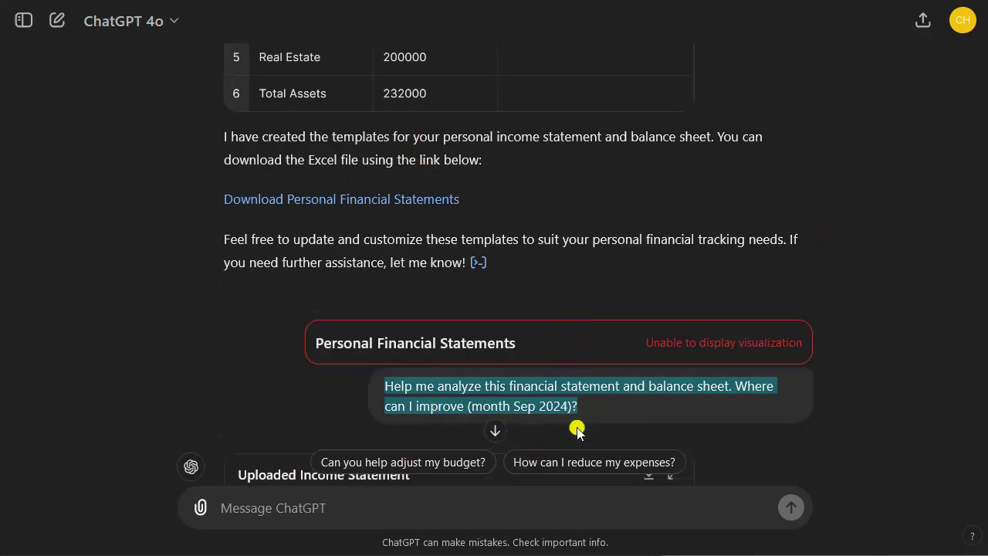
click(519, 400)
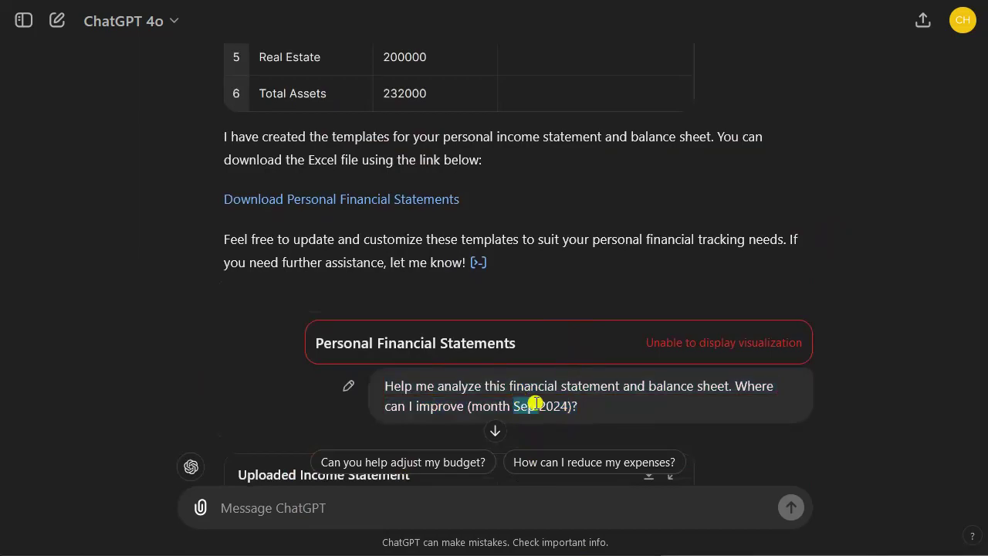
double_click(554, 407)
scroll(589, 414, down, 3)
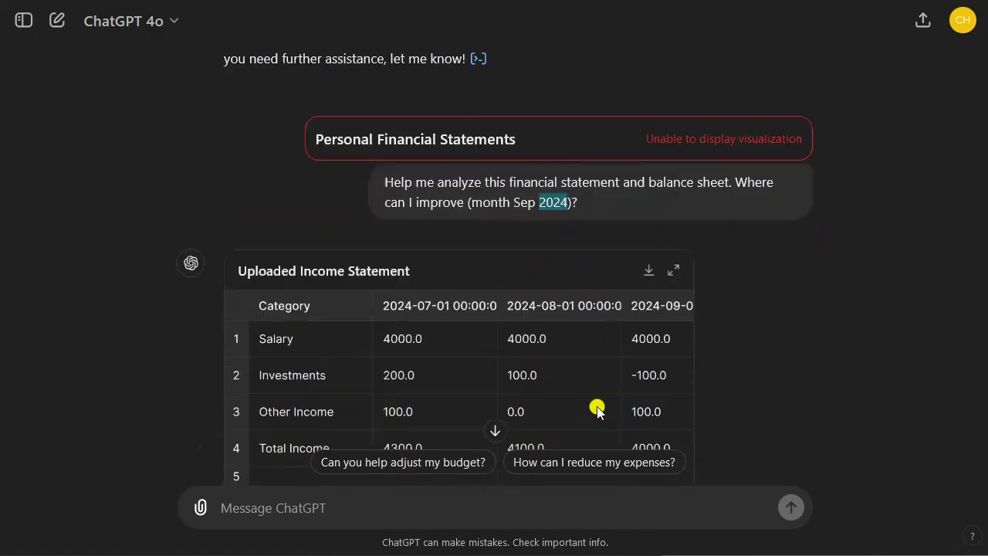
click(274, 309)
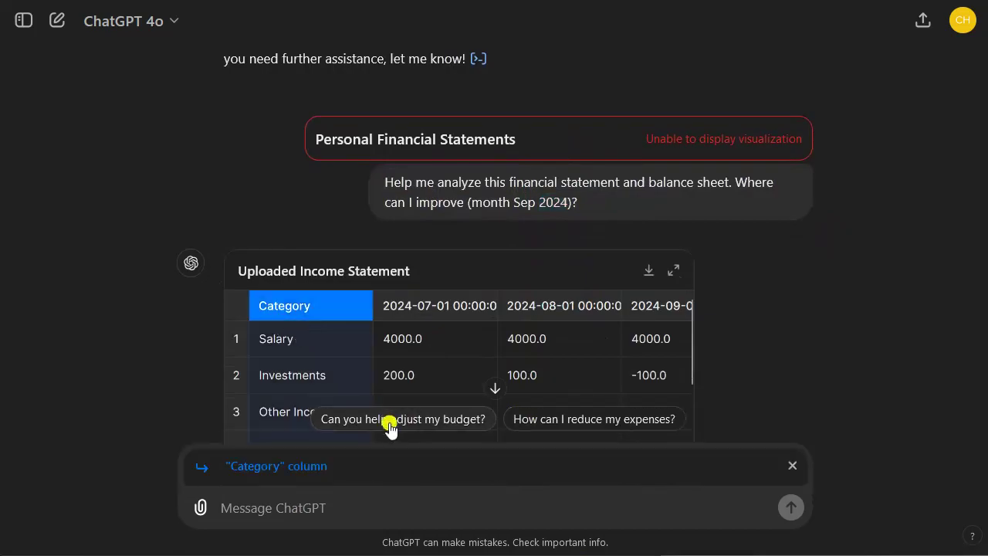
- Review the uploaded income statement and balance sheet tables and the September 2024 analysis tables in ChatGPT's reply
scroll(190, 297, down, 3)
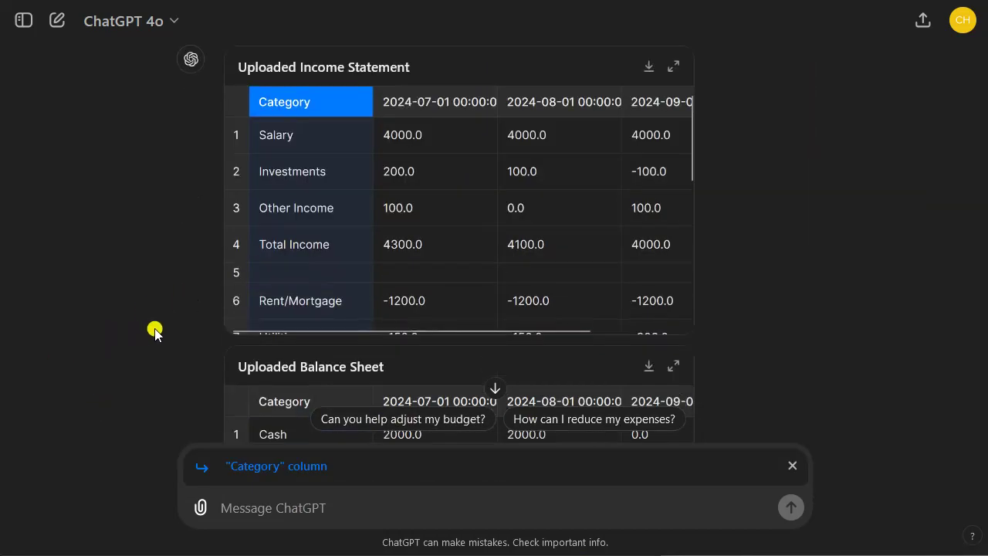
scroll(154, 329, down, 6)
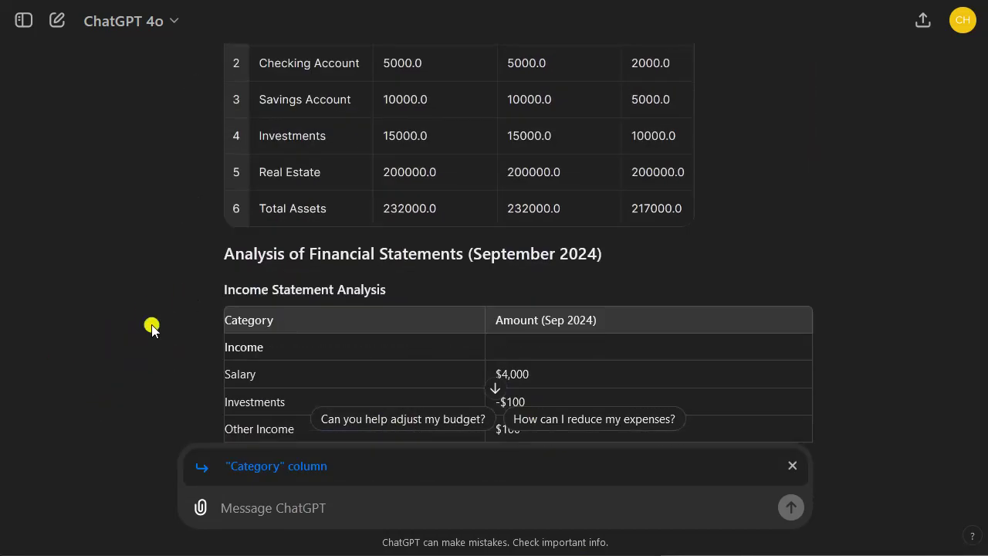
scroll(163, 296, down, 6)
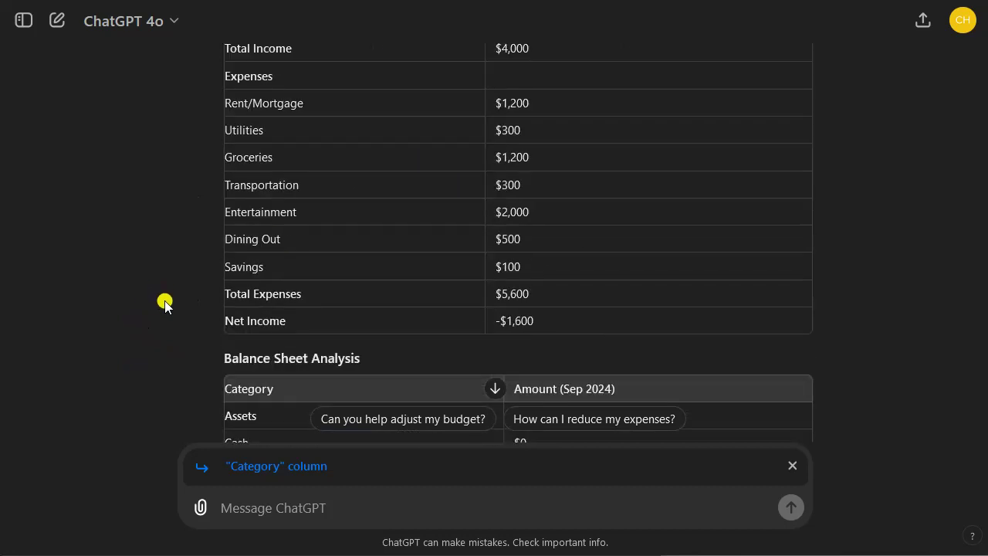
scroll(116, 311, down, 3)
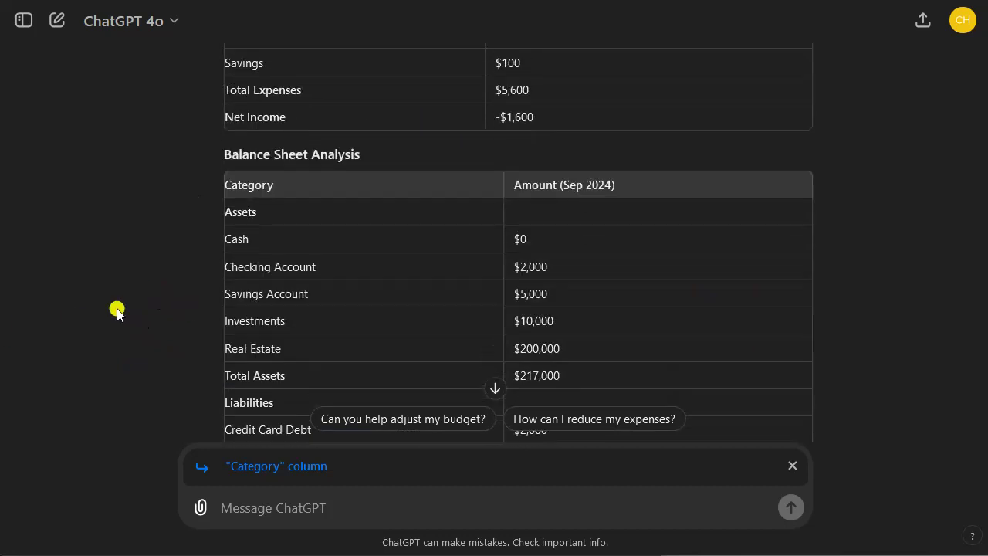
scroll(118, 311, down, 2)
scroll(303, 224, down, 4)
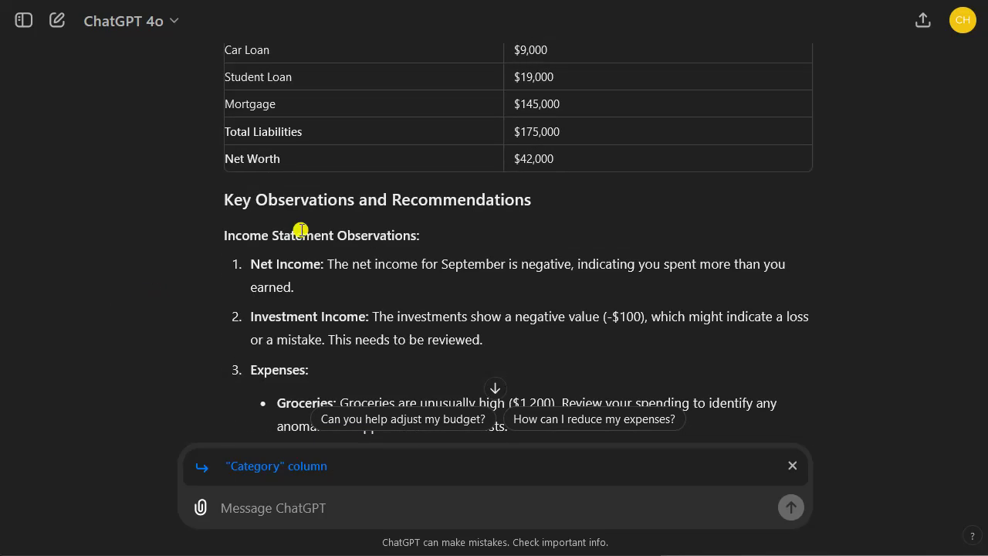
- Read the Net Income and Investment Income points under Income Statement Observations, highlighting the Net Income text
triple_click(255, 199)
click(176, 271)
drag(252, 267, 561, 284)
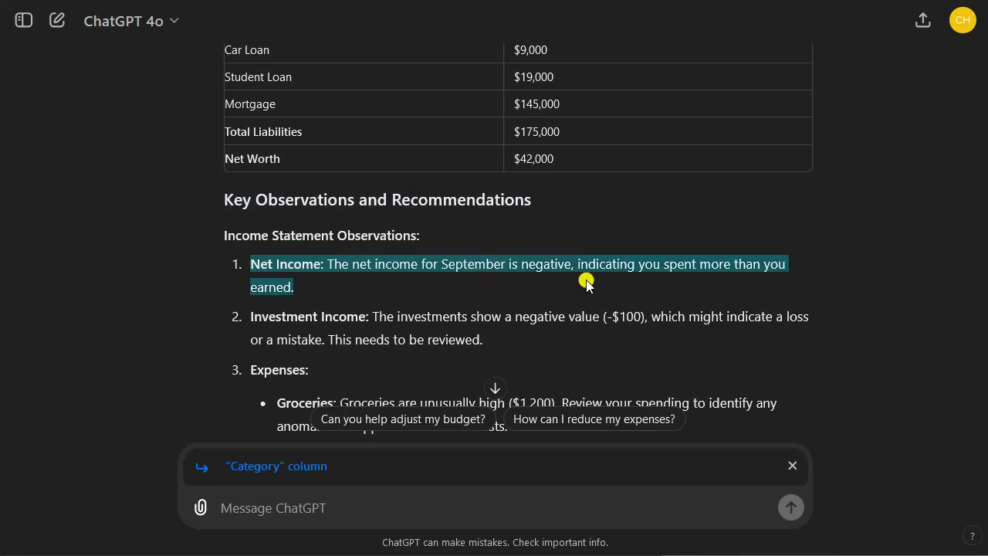
click(584, 284)
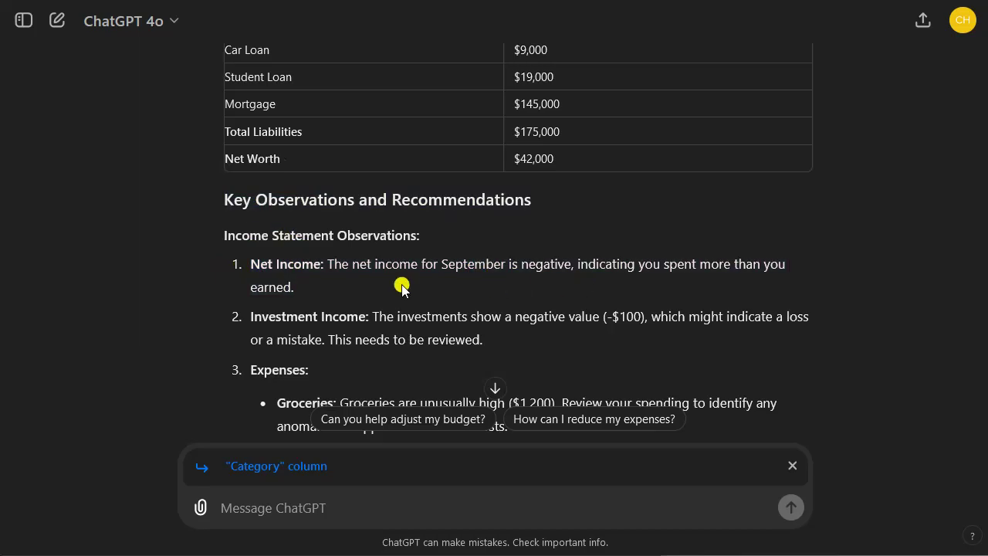
double_click(353, 323)
- Examine the Groceries point under Expenses, highlighting the words "unusually high"
scroll(357, 321, down, 3)
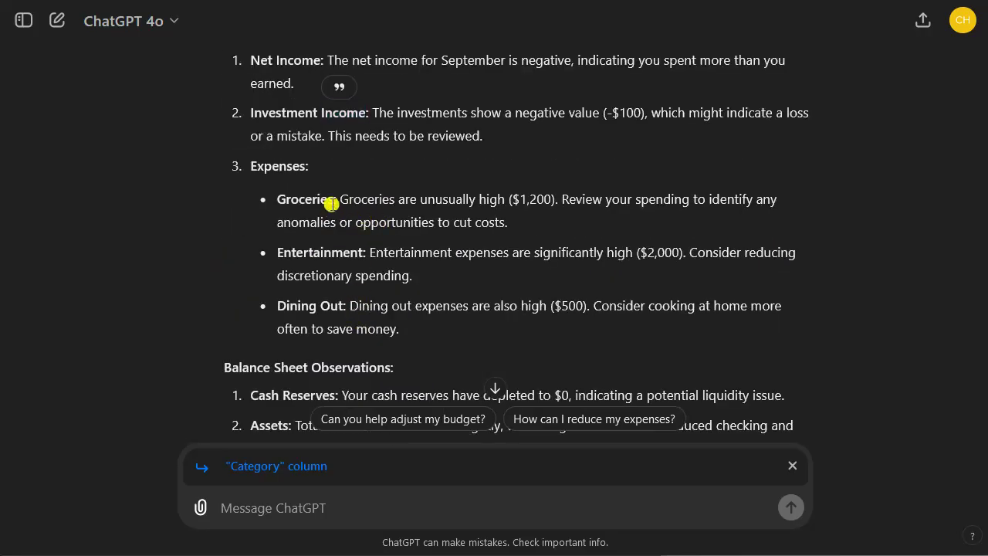
triple_click(329, 205)
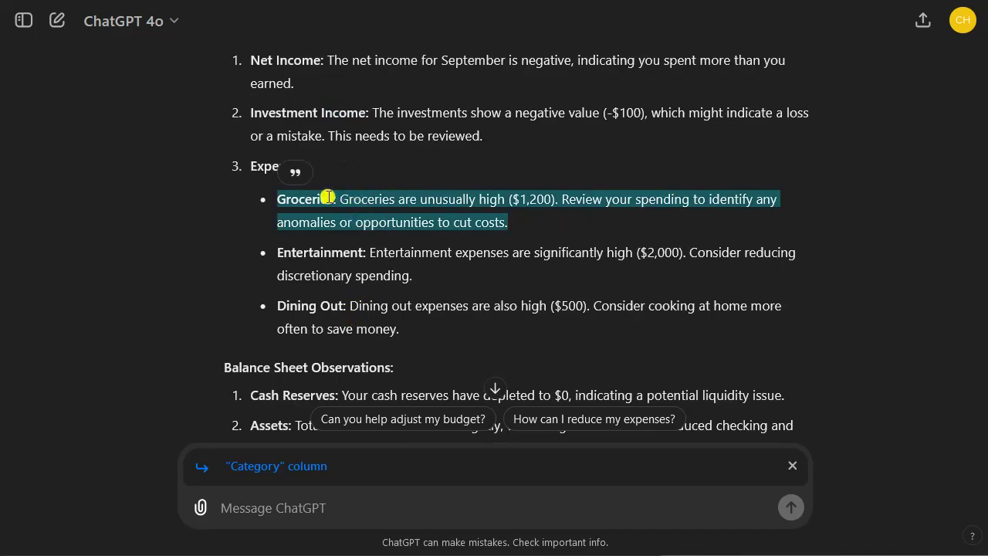
click(433, 202)
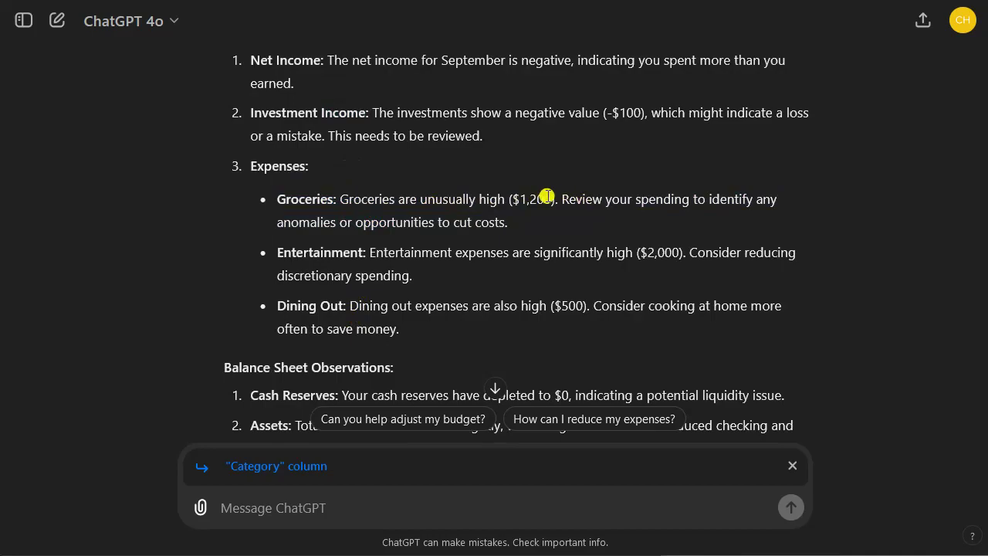
drag(422, 202, 506, 199)
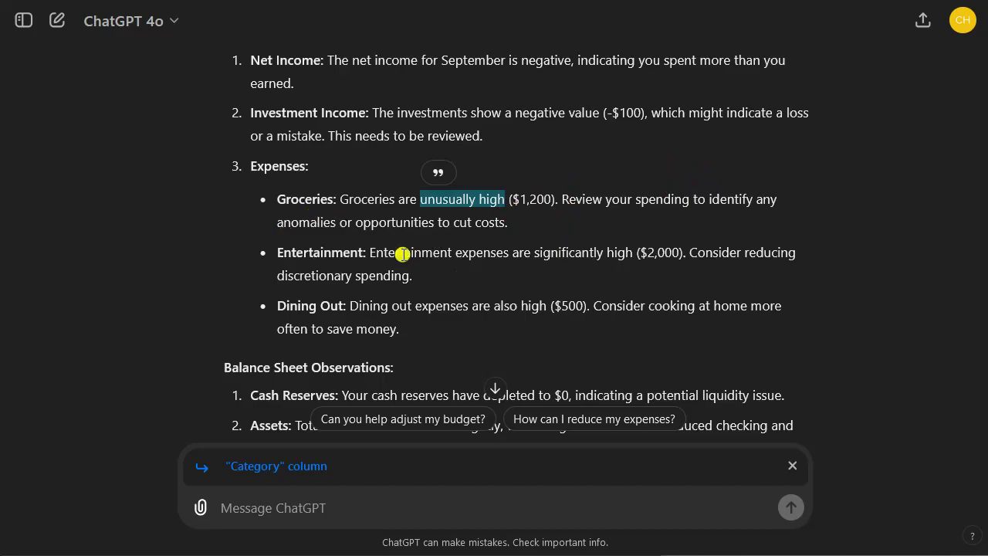
- Examine the Entertainment and Dining Out points under Expenses, highlighting their text while reading
drag(398, 255, 551, 249)
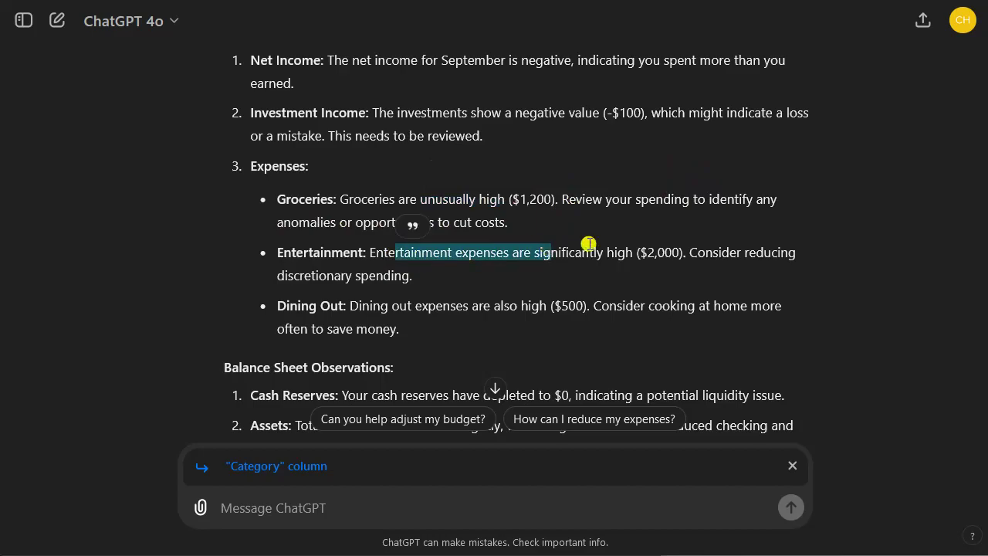
double_click(370, 288)
click(337, 320)
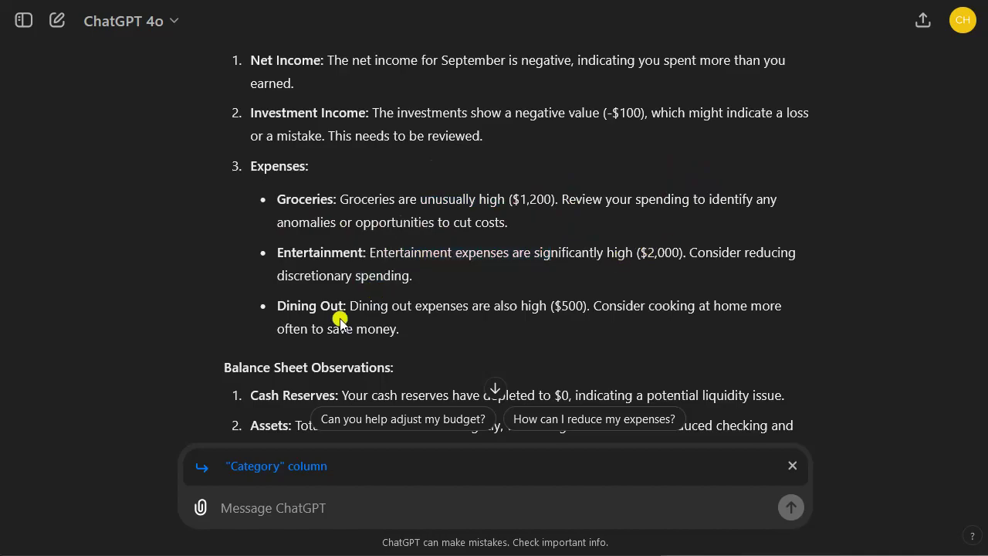
drag(350, 305, 451, 306)
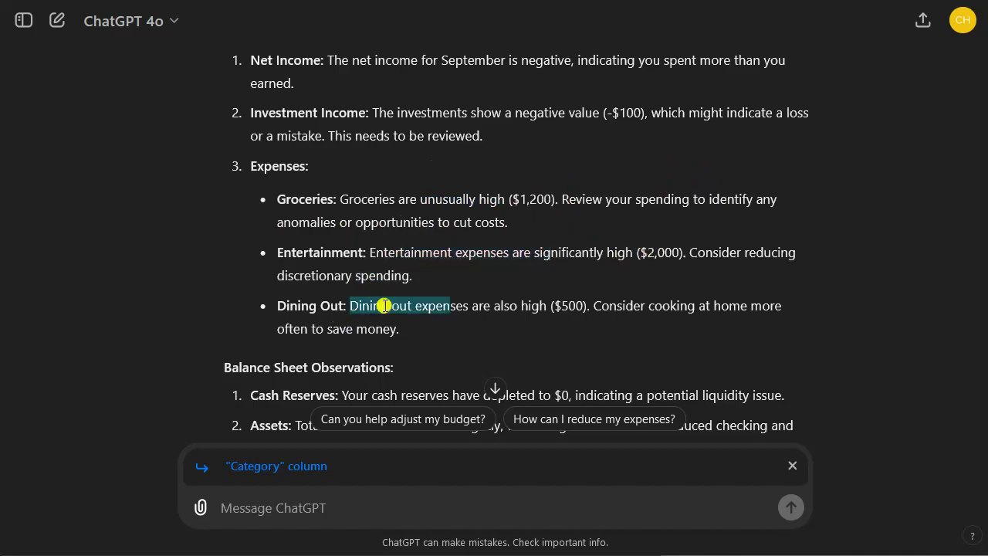
drag(384, 305, 548, 332)
click(535, 328)
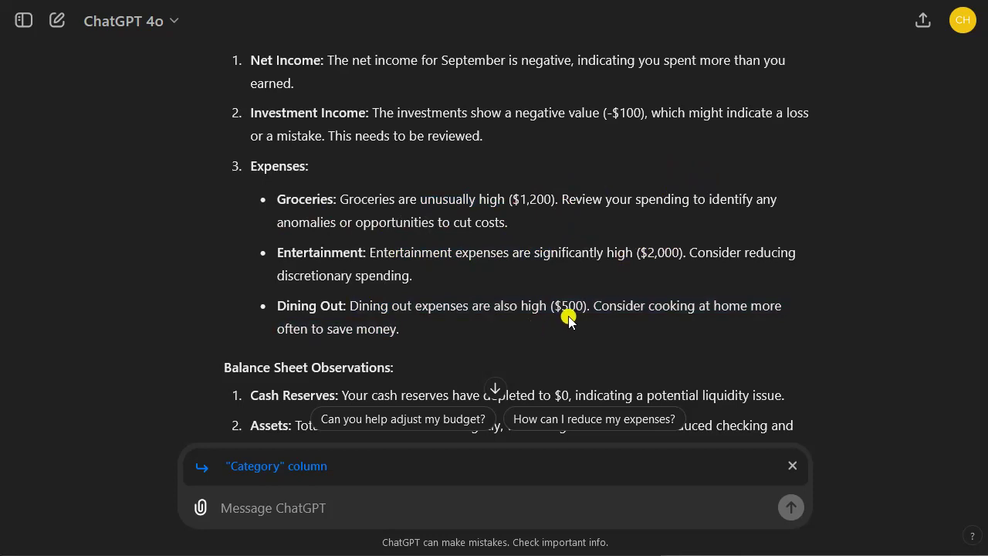
- Read the Balance Sheet Observations, highlighting the Cash Reserves and Net Worth points
scroll(569, 316, down, 3)
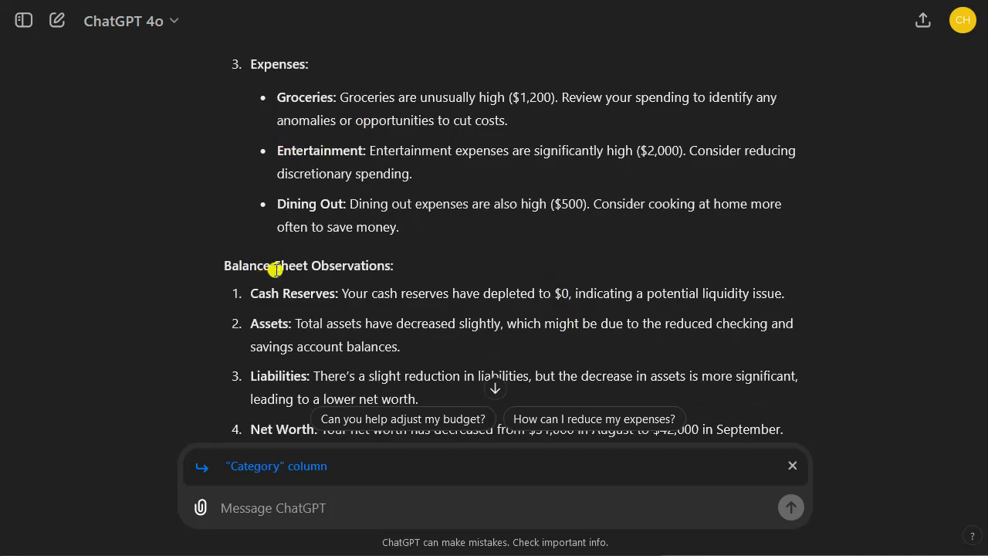
triple_click(341, 294)
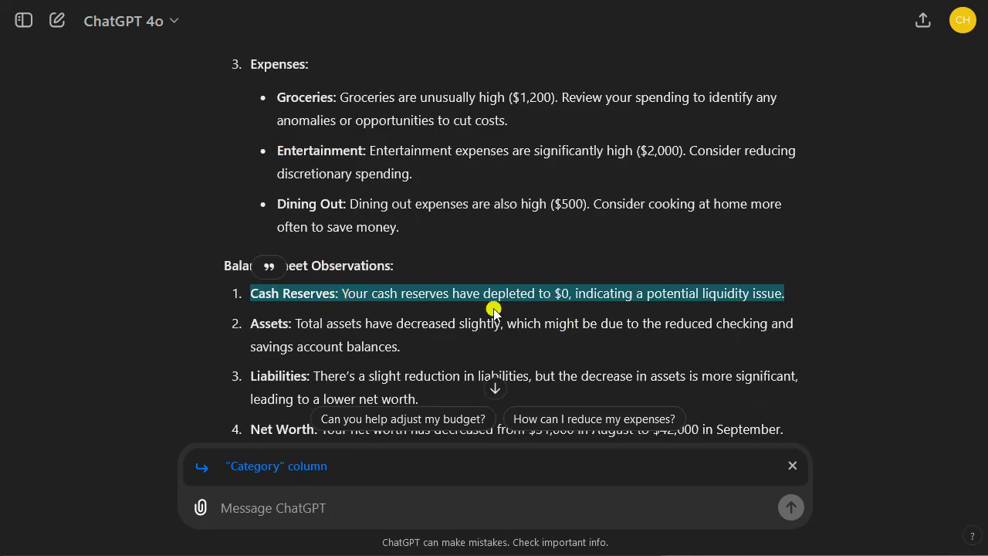
click(557, 291)
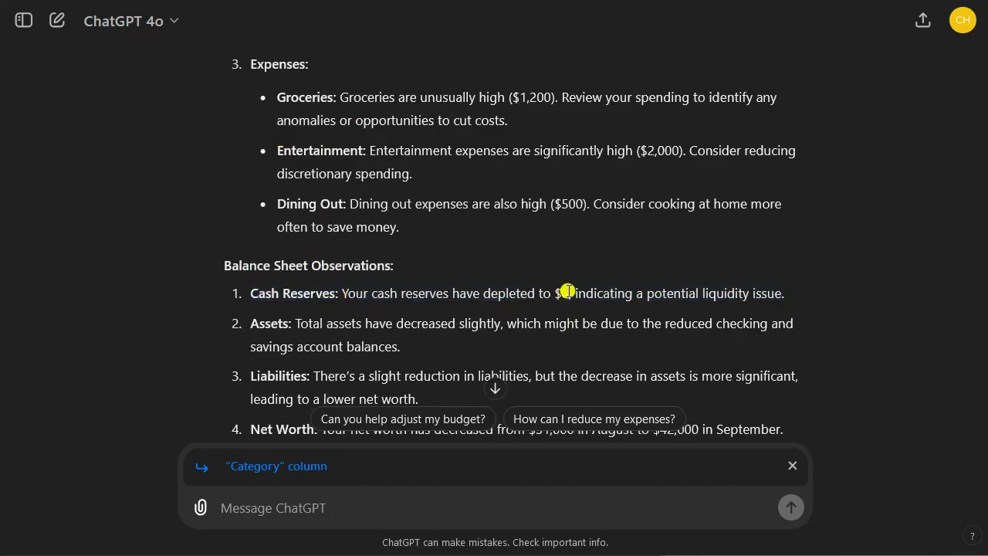
drag(568, 291, 802, 299)
click(798, 303)
scroll(353, 349, down, 3)
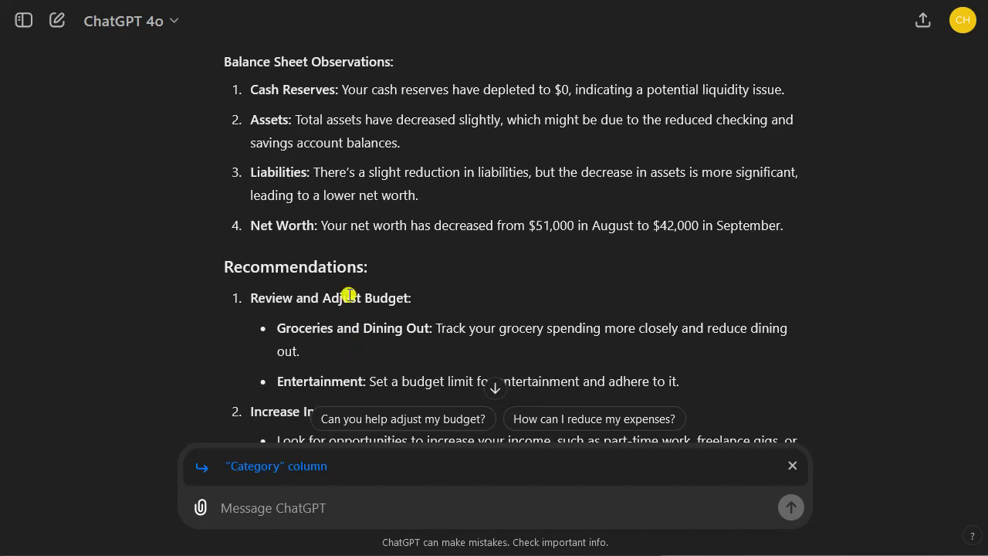
drag(343, 228, 762, 224)
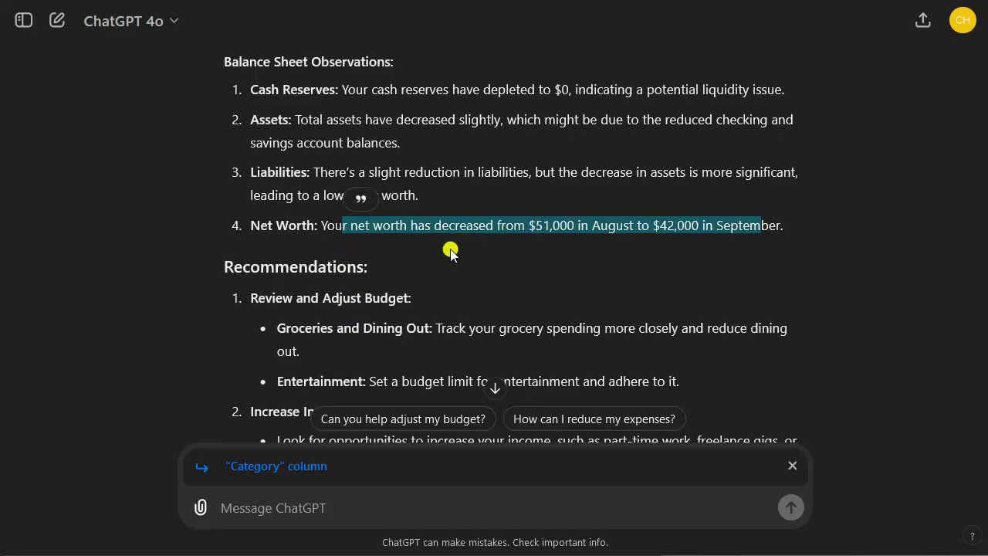
- Read the Recommendations through Build Cash Reserves, highlighting the Review and Adjust Budget and Increase Income advice
drag(299, 328, 774, 360)
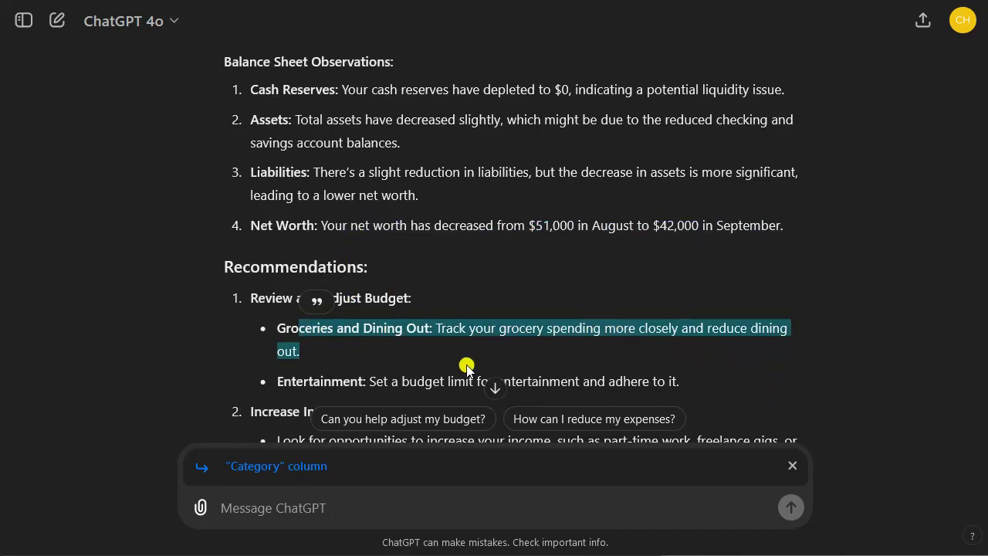
scroll(466, 368, down, 2)
drag(417, 279, 737, 288)
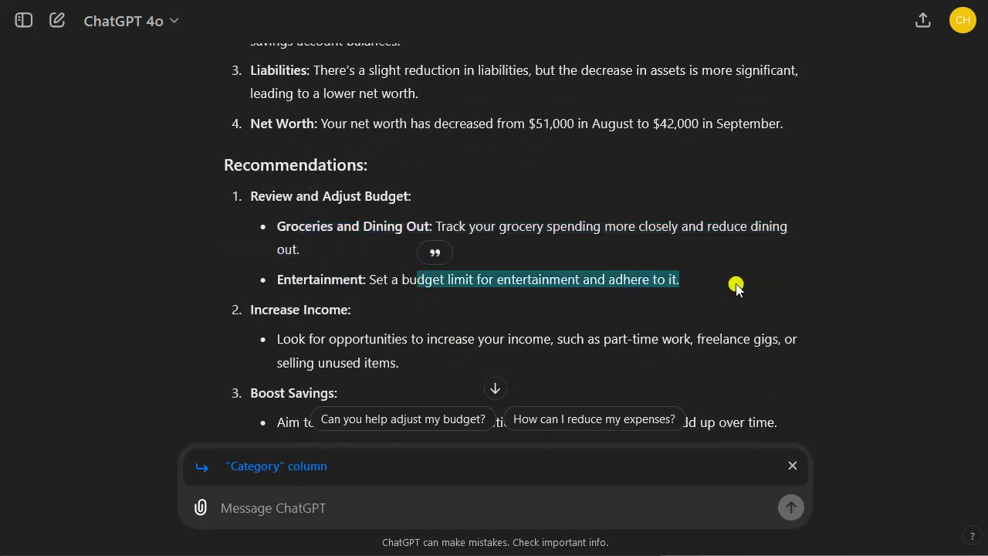
triple_click(688, 283)
drag(244, 219, 250, 199)
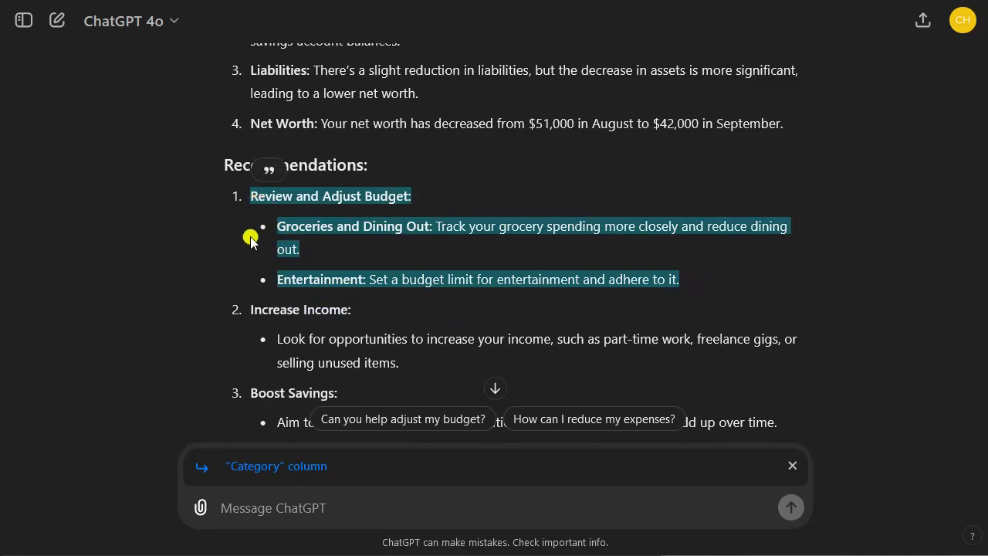
click(255, 239)
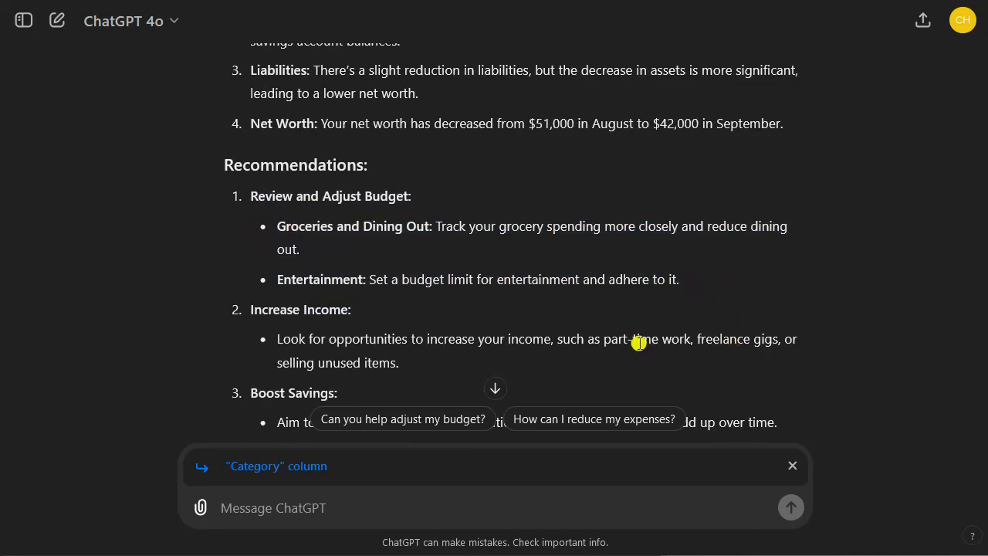
triple_click(294, 346)
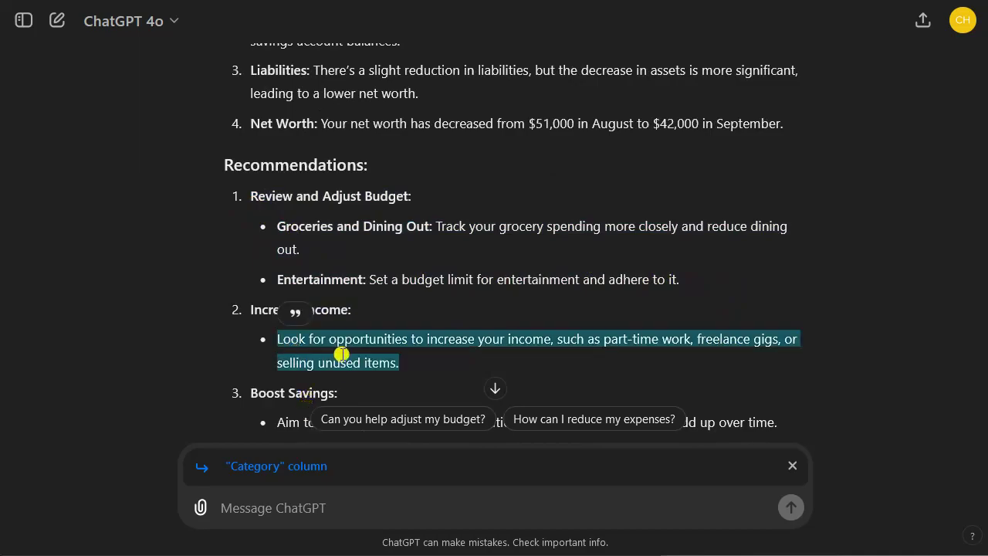
scroll(342, 357, down, 4)
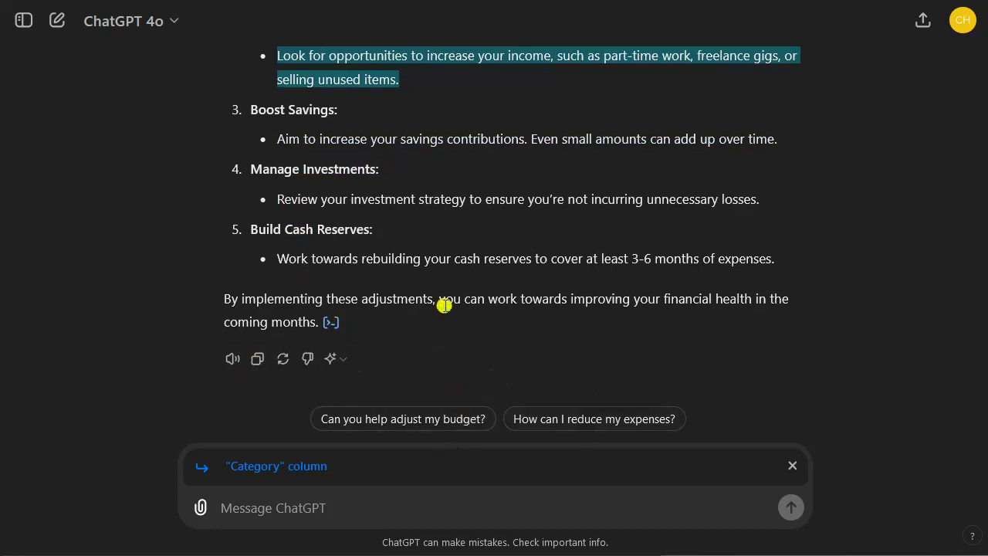
- Send ChatGPT the prompt "plot my expenses and income over time. Also plot the net worth over time"
click(295, 506)
text(plo)
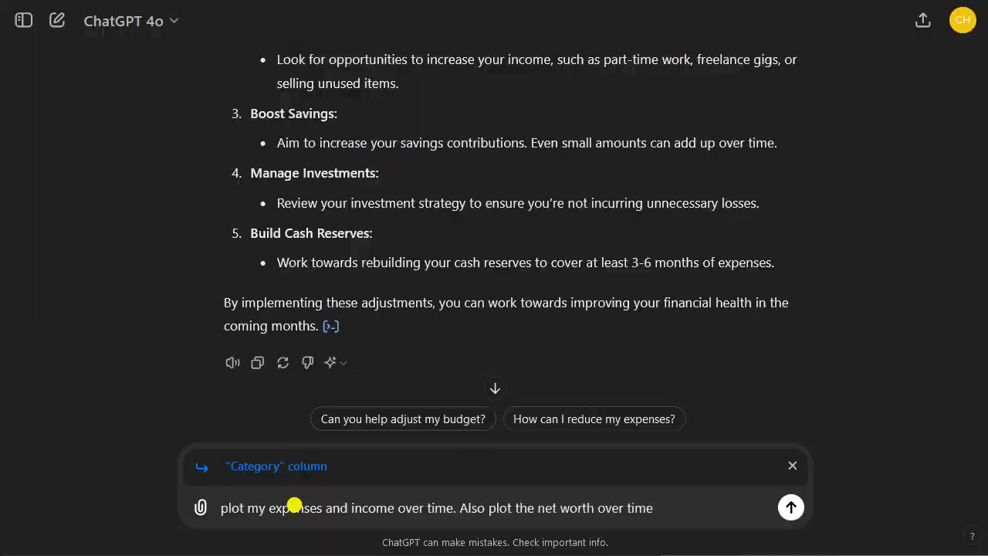
key(Return)
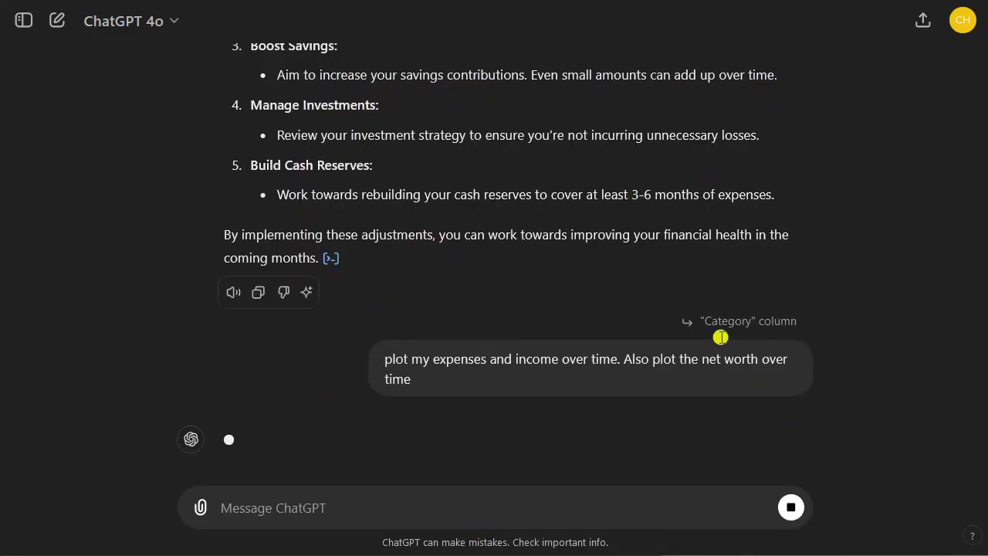
- Look back through the Recommendations, Balance Sheet Observations and Expenses points while the plots are being generated
scroll(710, 158, up, 1)
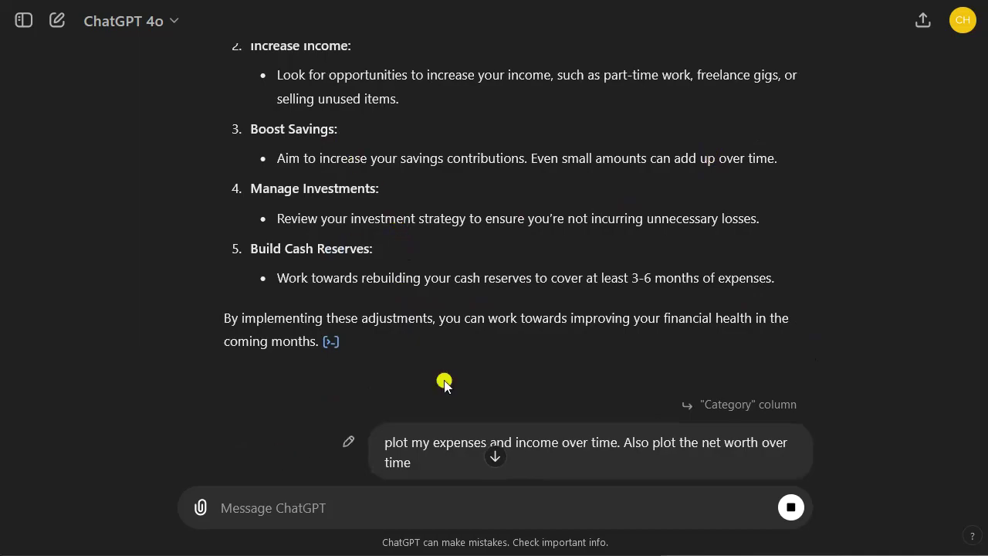
scroll(525, 230, up, 4)
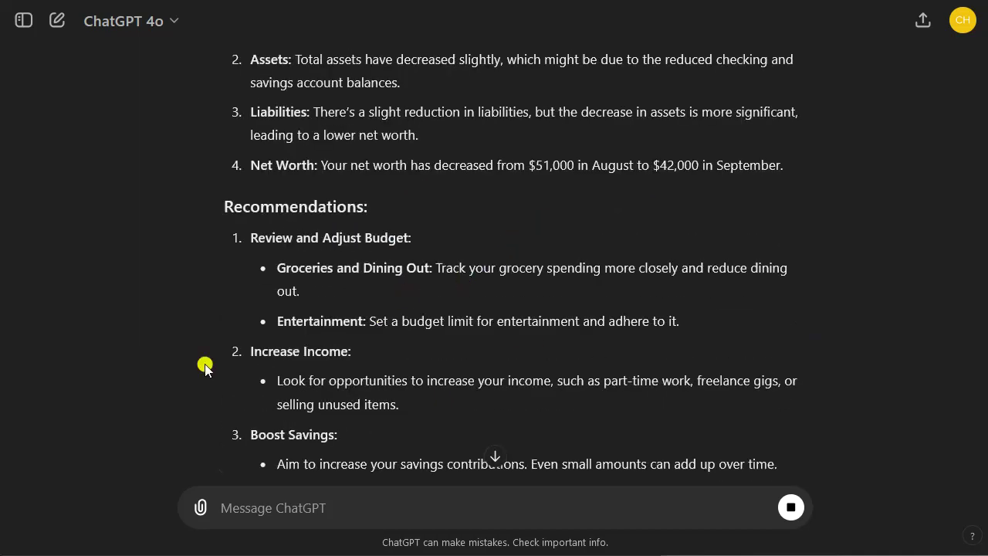
scroll(265, 390, up, 4)
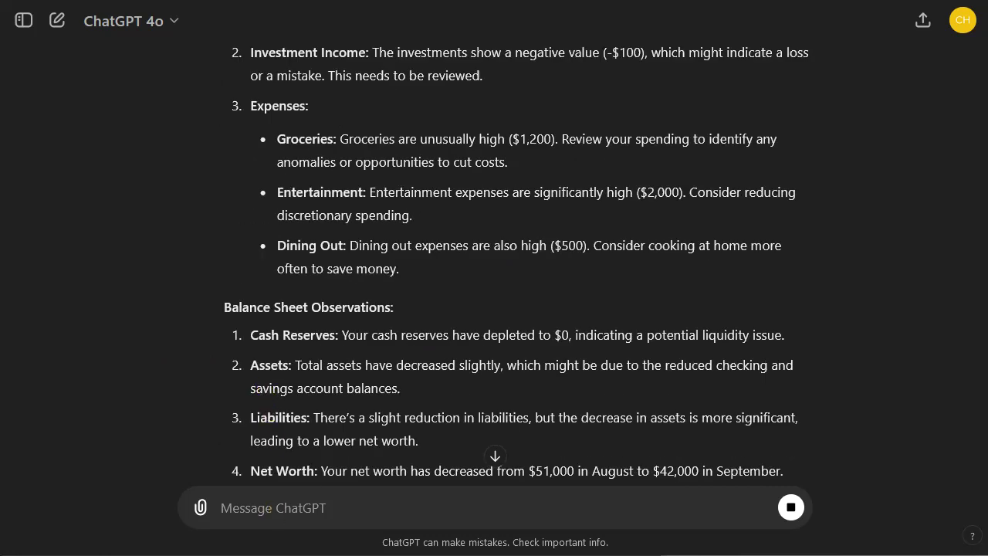
- Switch to the Excel workbook, check the Balance Sheet worksheet, and show the Income Statement worksheet
key(alt+Tab)
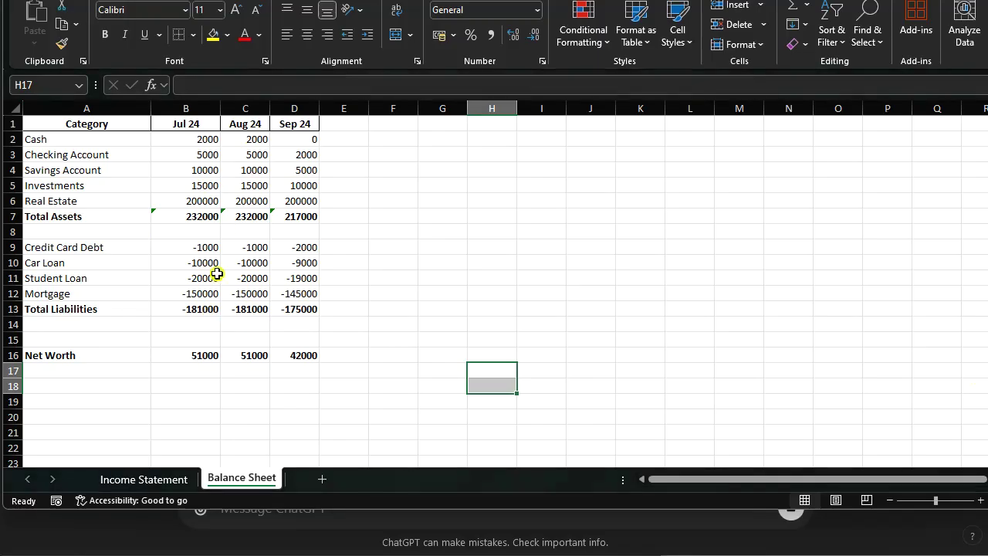
click(494, 345)
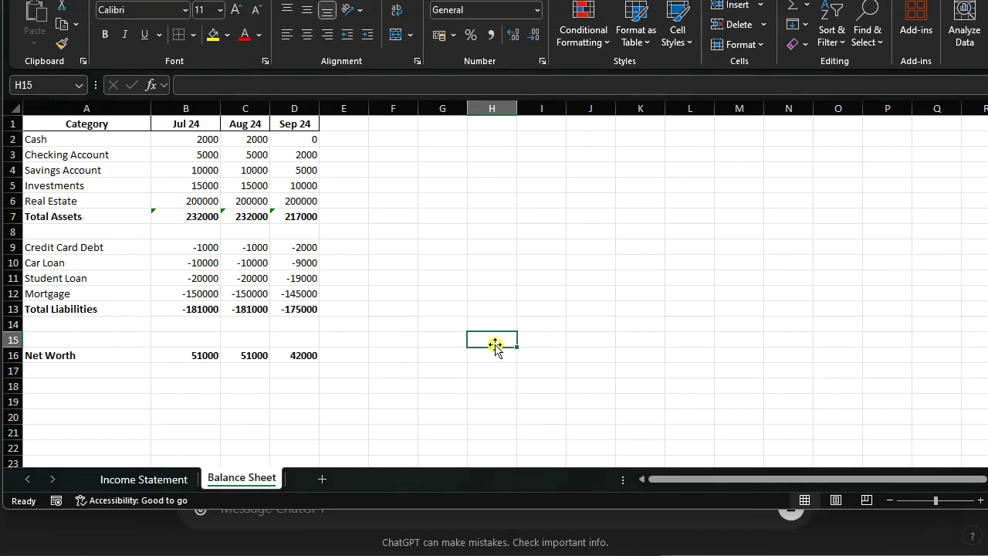
click(180, 340)
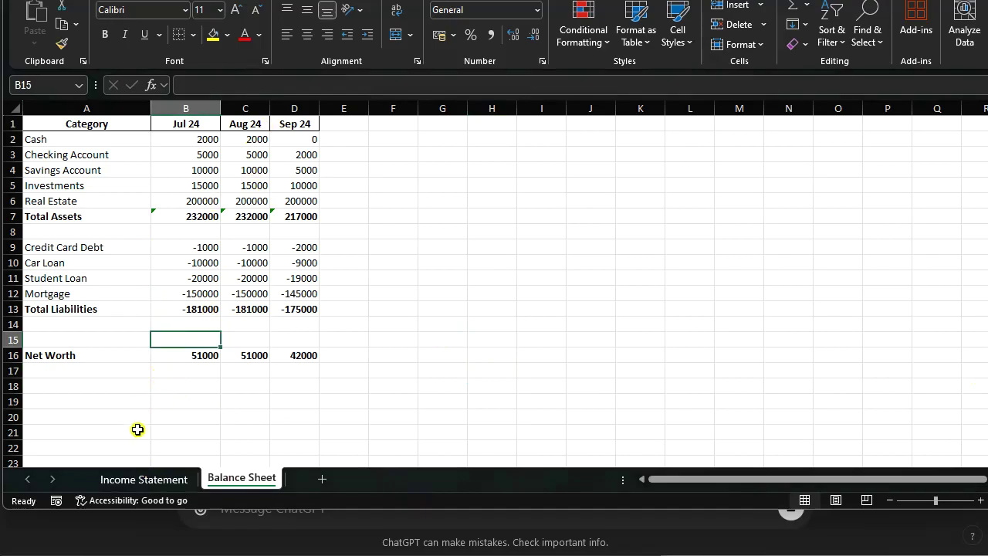
click(149, 477)
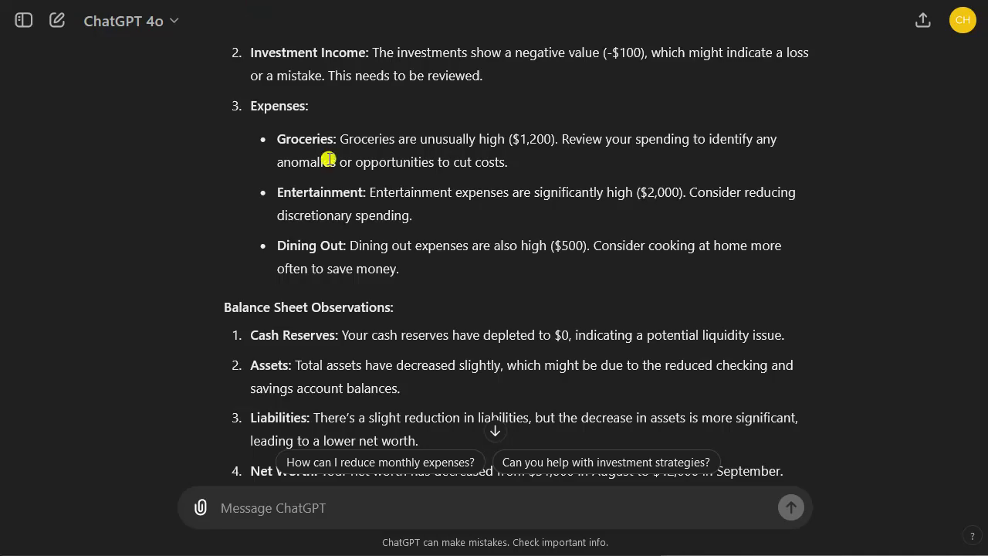
- Return to the ChatGPT conversation and move past the Balance Sheet Observations and Recommendations toward the newest reply
scroll(406, 375, down, 3)
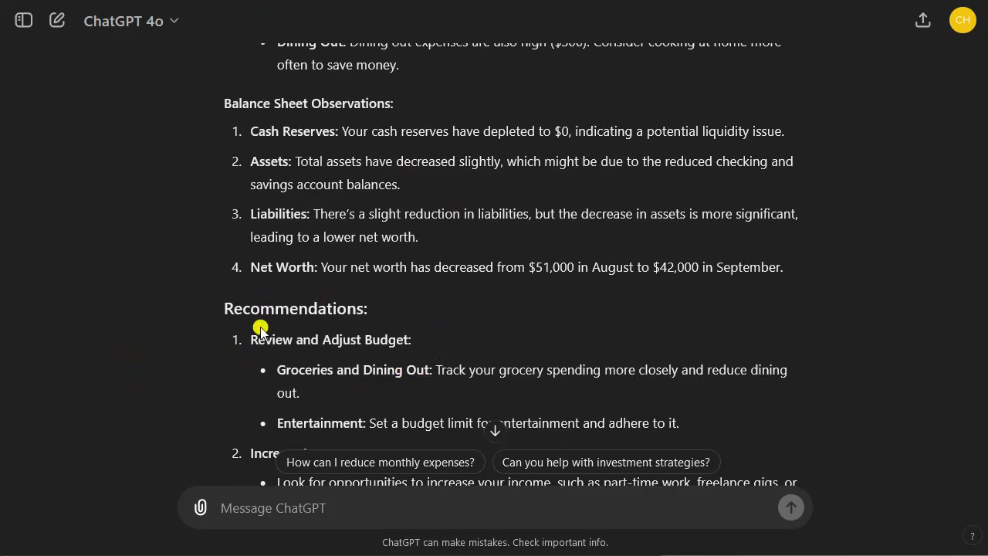
scroll(261, 340, down, 1)
scroll(261, 339, down, 1)
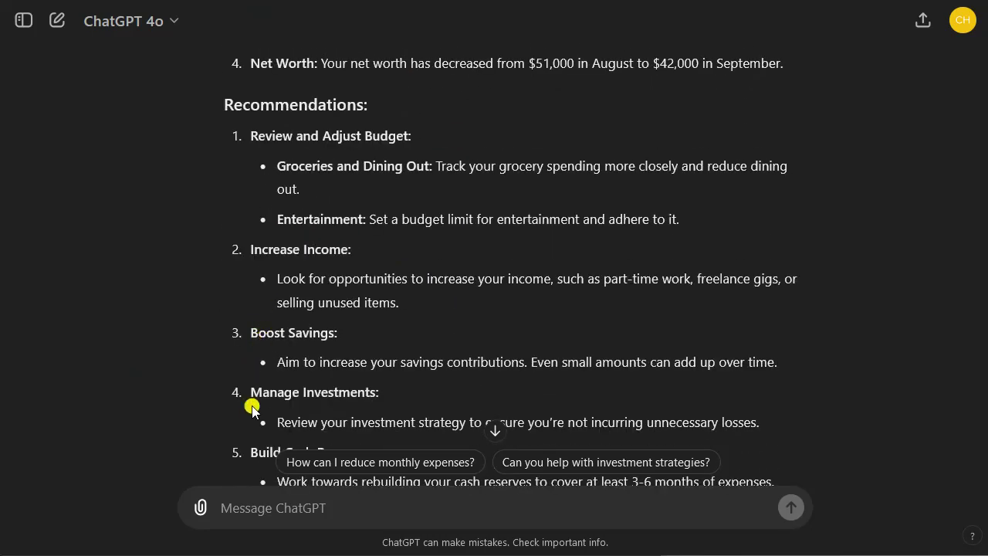